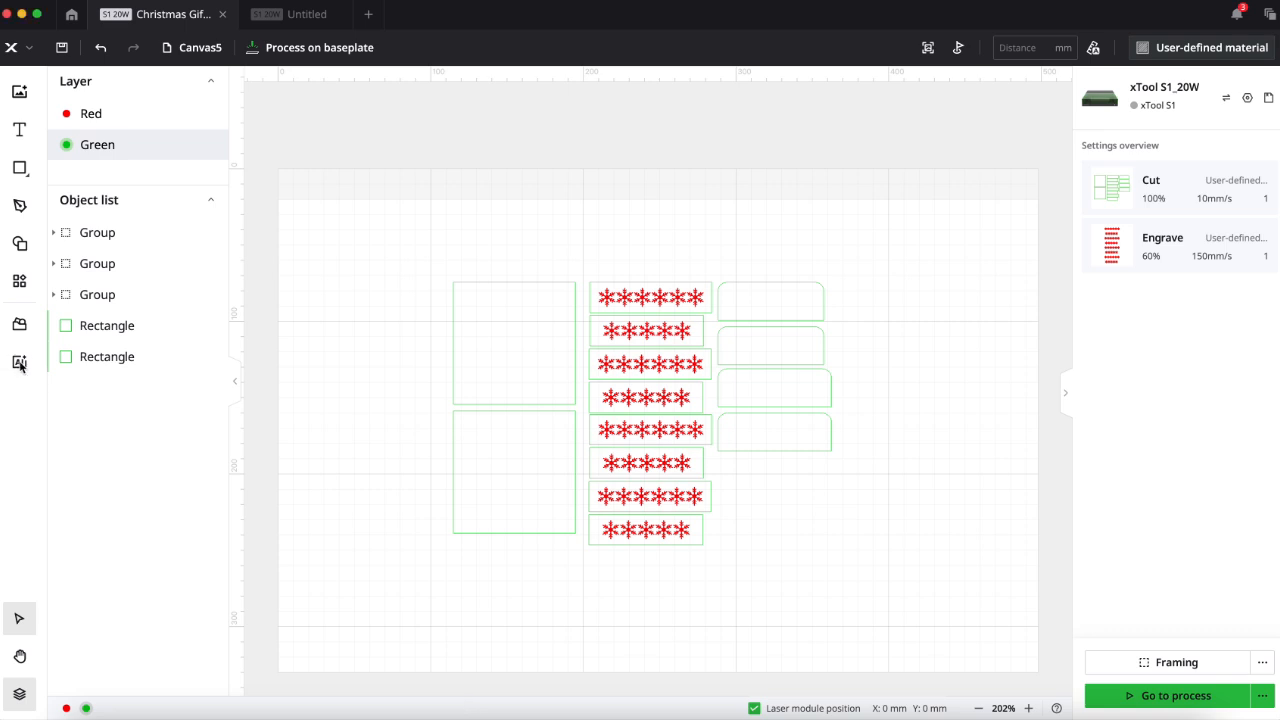
- Open the AImake image generator and choose the Low relief style for 3D effect engraving
{"action": "left_click", "coordinate": [19, 364]}
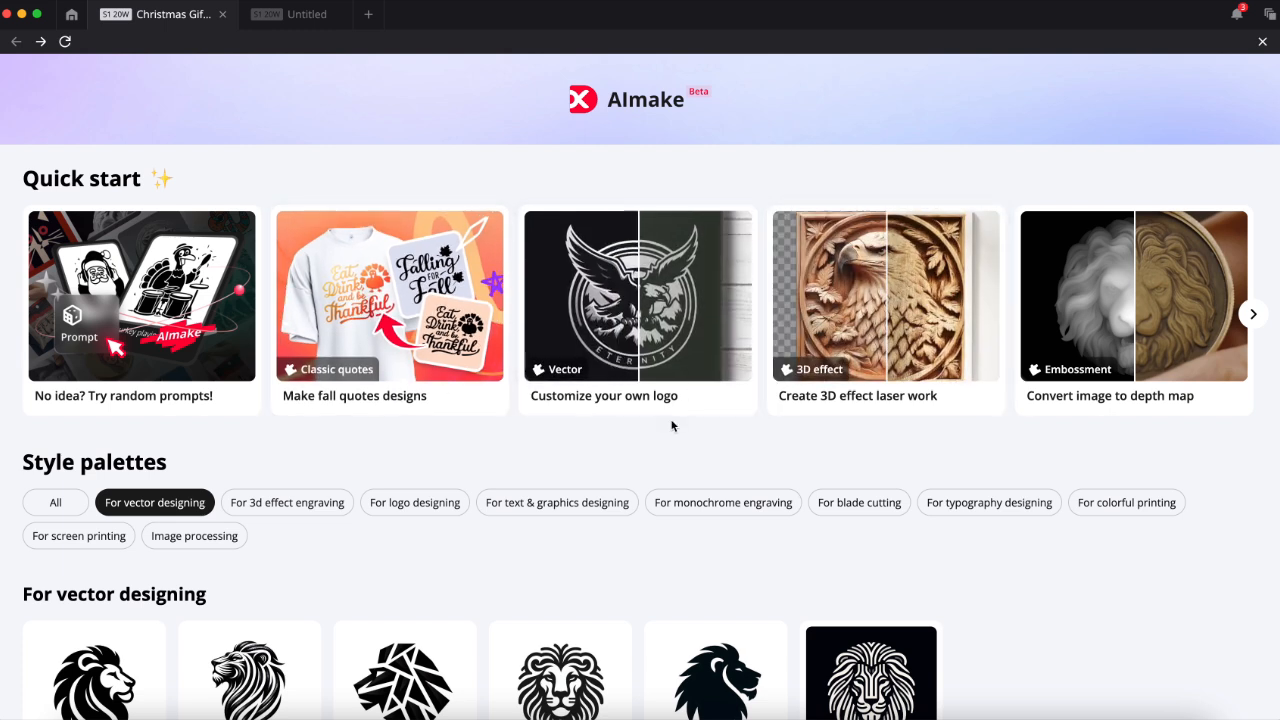
{"action": "scroll", "coordinate": [671, 423], "scroll_direction": "down", "scroll_amount": 3}
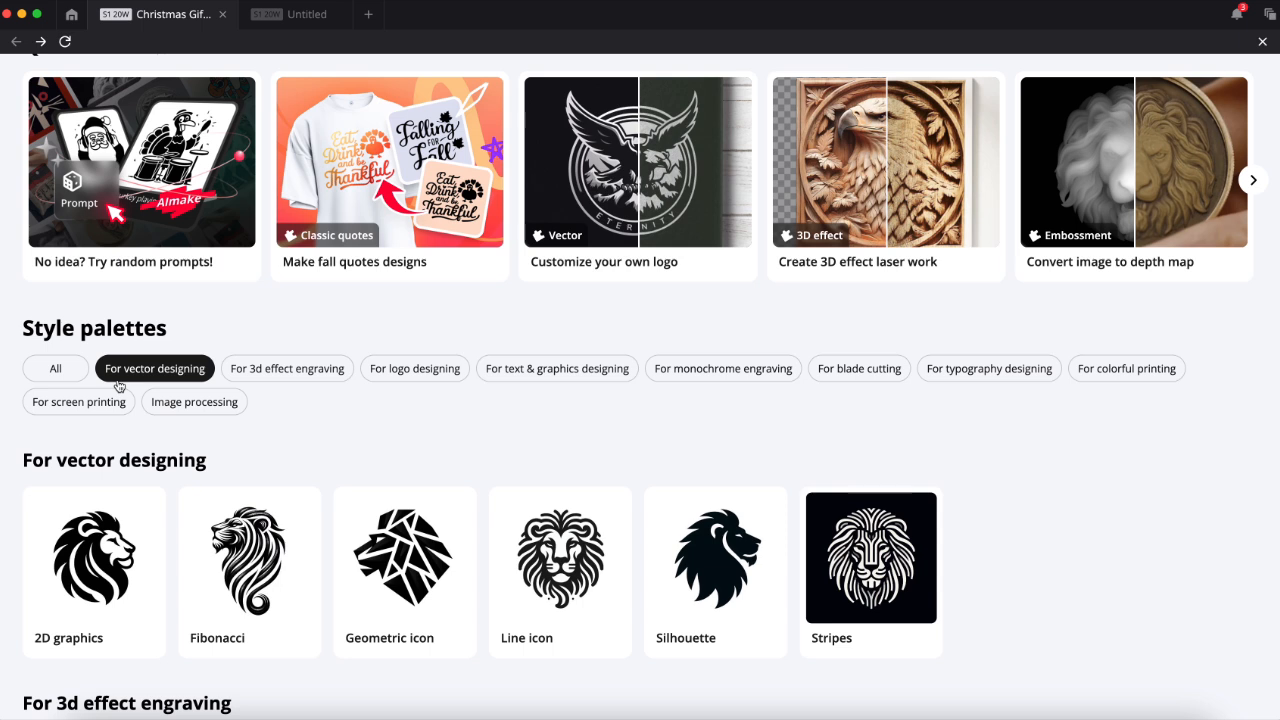
{"action": "left_click", "coordinate": [295, 376]}
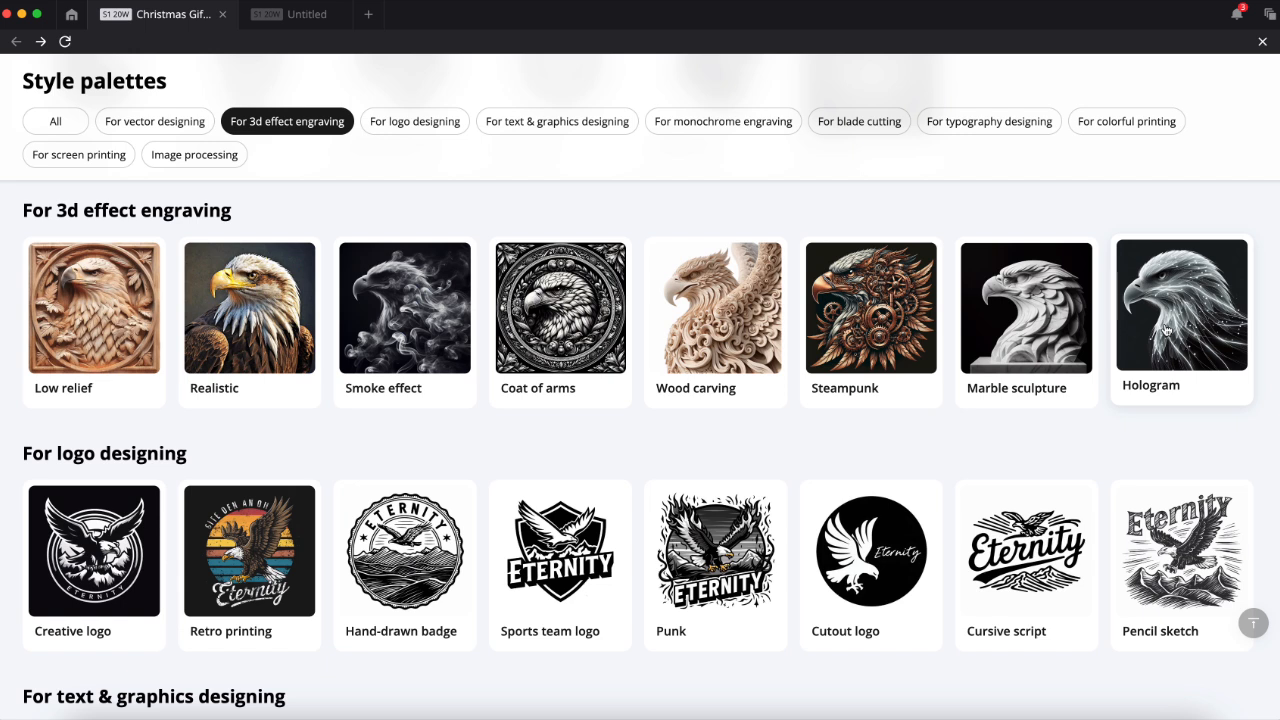
{"action": "left_click", "coordinate": [93, 322]}
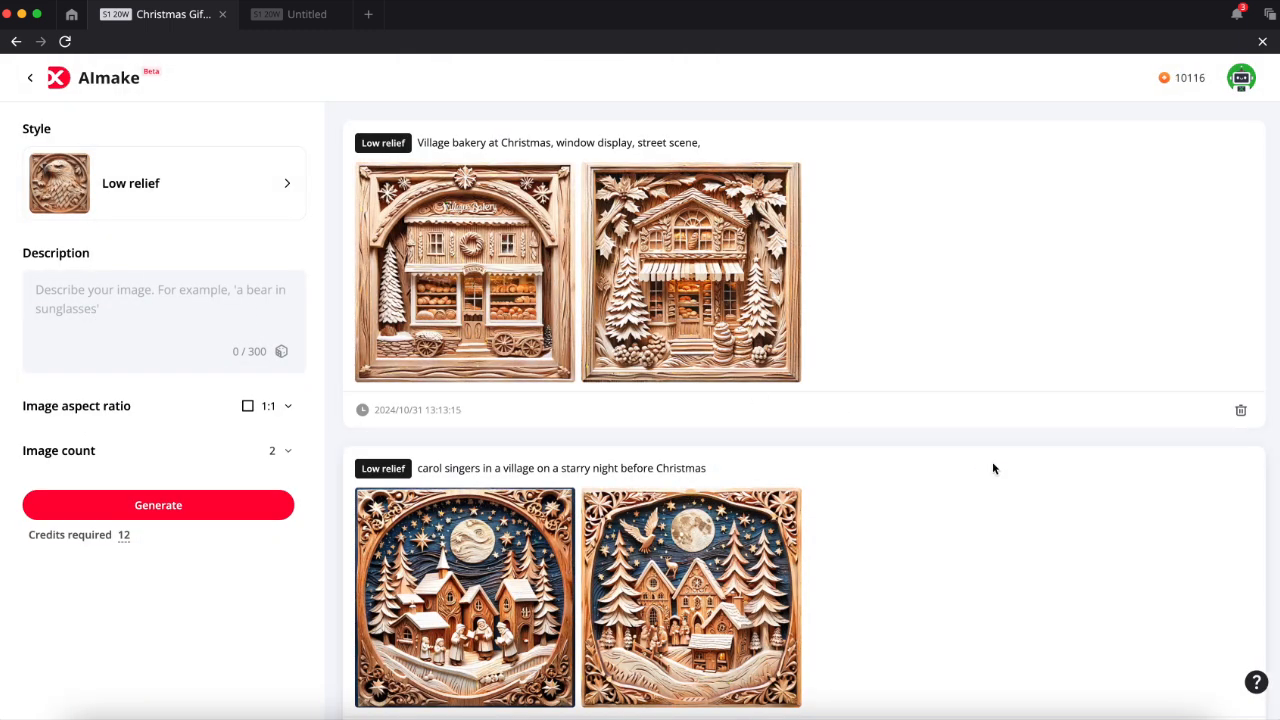
- Look through the previously generated images and compare how the Low relief, Steampunk, Hologram and Marble sculpture styles render different prompts
{"action": "scroll", "coordinate": [993, 468], "scroll_direction": "down", "scroll_amount": 20}
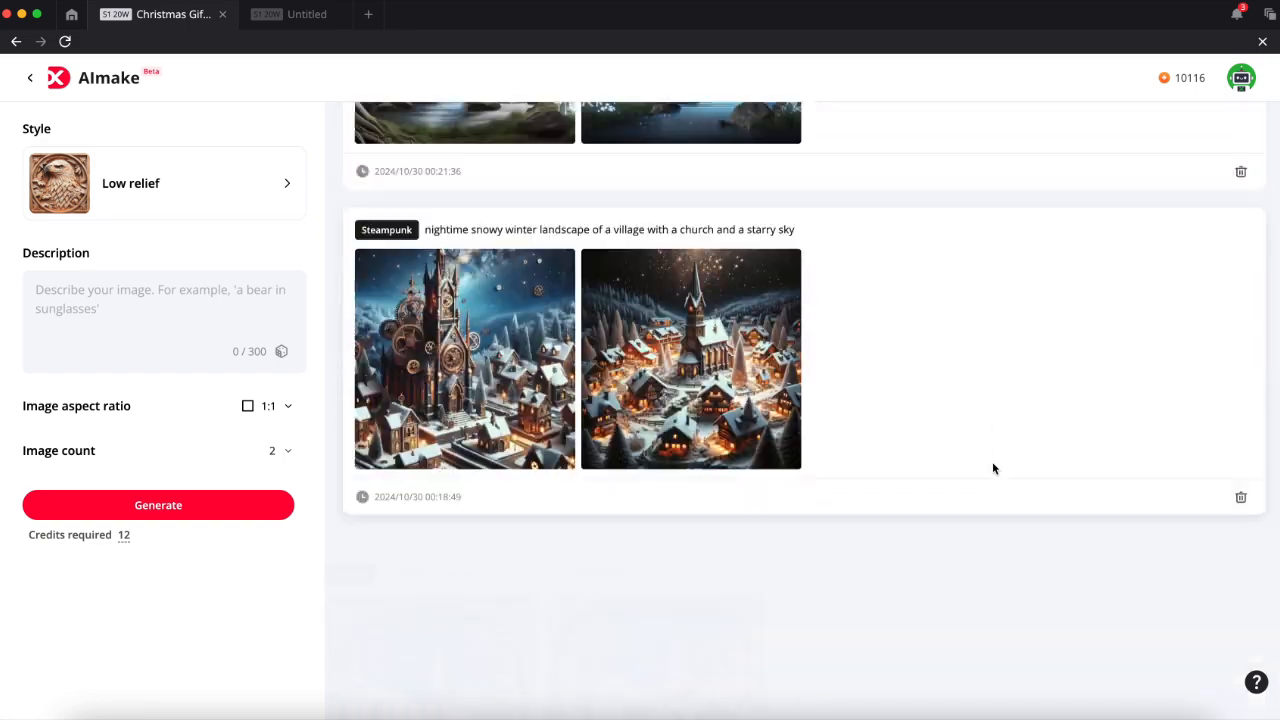
{"action": "scroll", "coordinate": [993, 468], "scroll_direction": "down", "scroll_amount": 10}
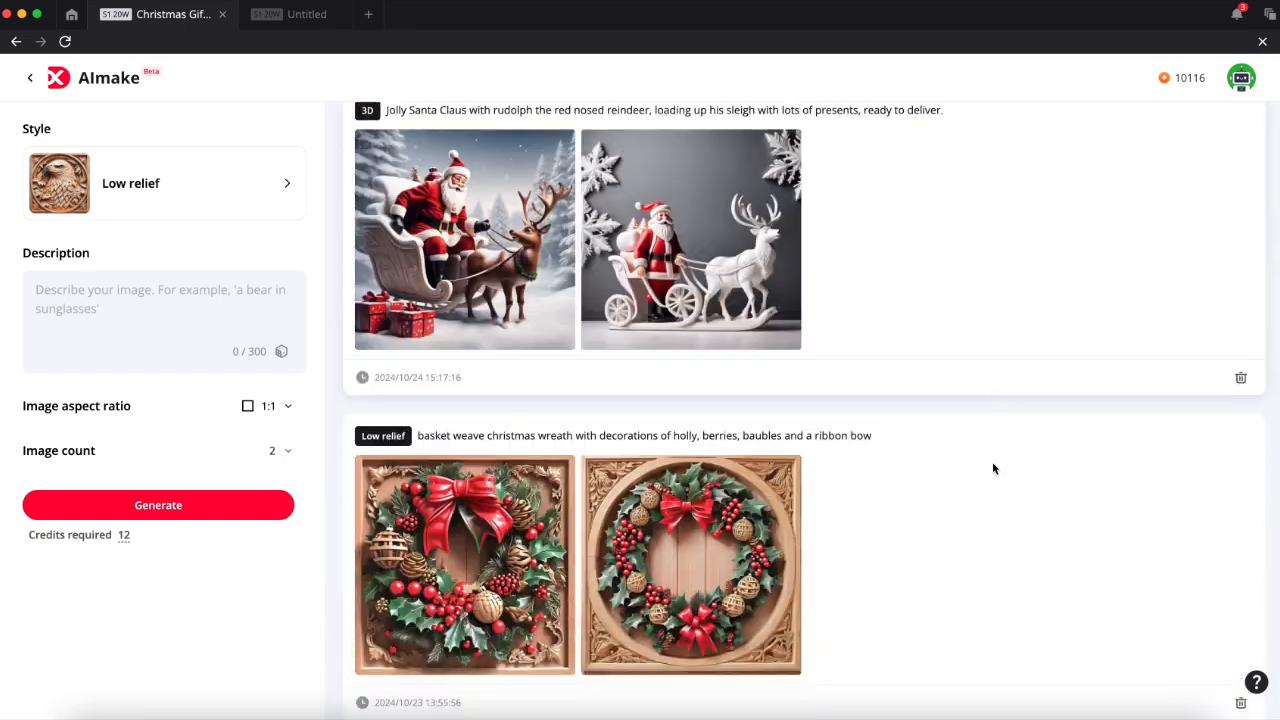
{"action": "scroll", "coordinate": [993, 468], "scroll_direction": "down", "scroll_amount": 8}
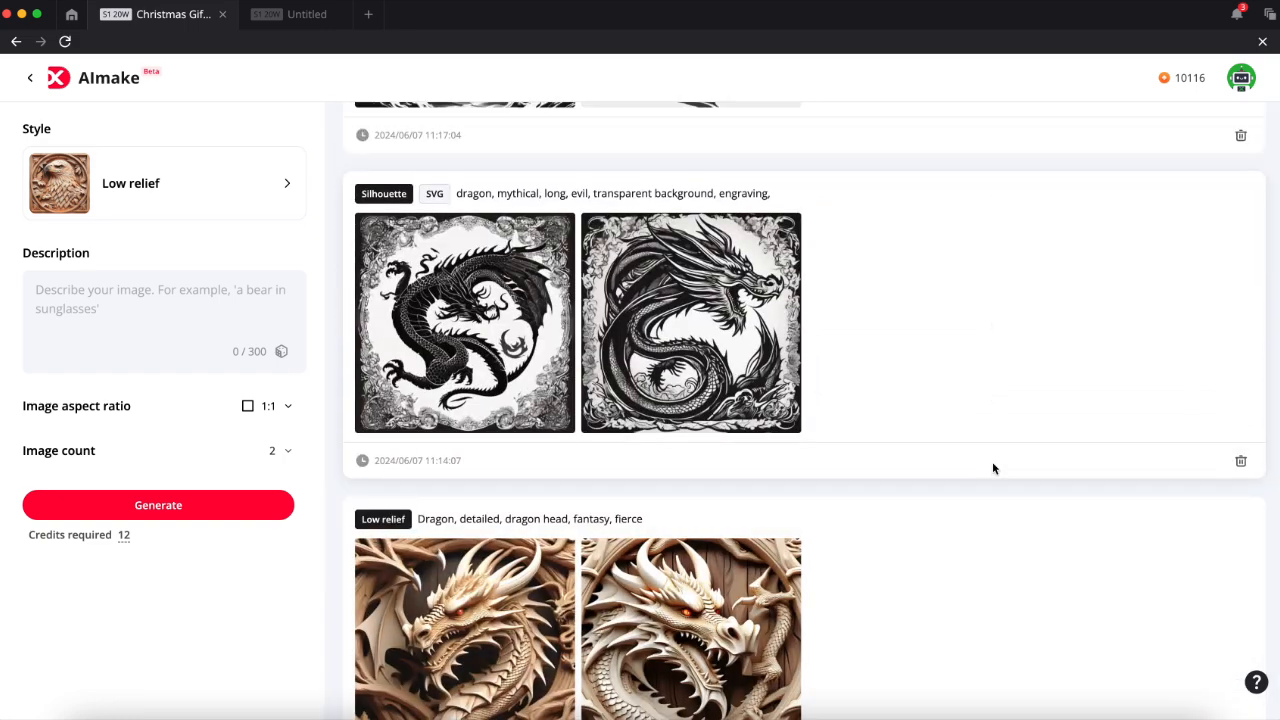
{"action": "scroll", "coordinate": [993, 468], "scroll_direction": "up", "scroll_amount": 20}
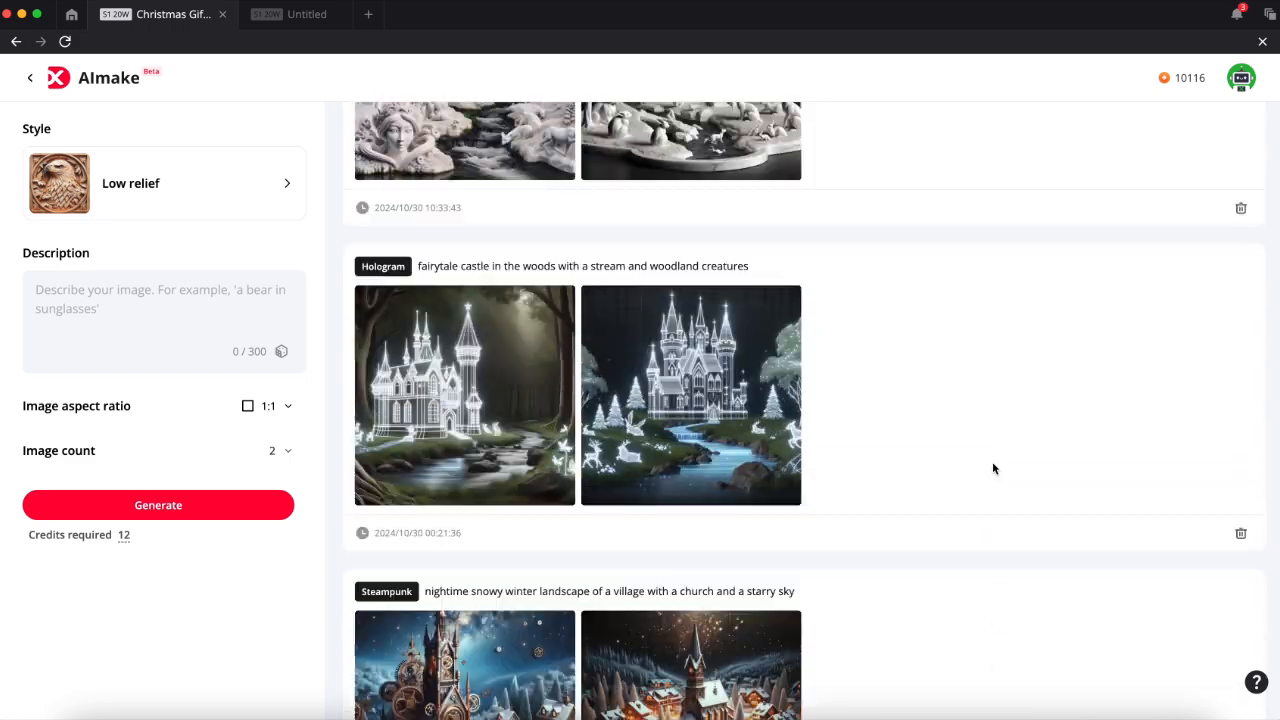
{"action": "scroll", "coordinate": [993, 468], "scroll_direction": "down", "scroll_amount": 12}
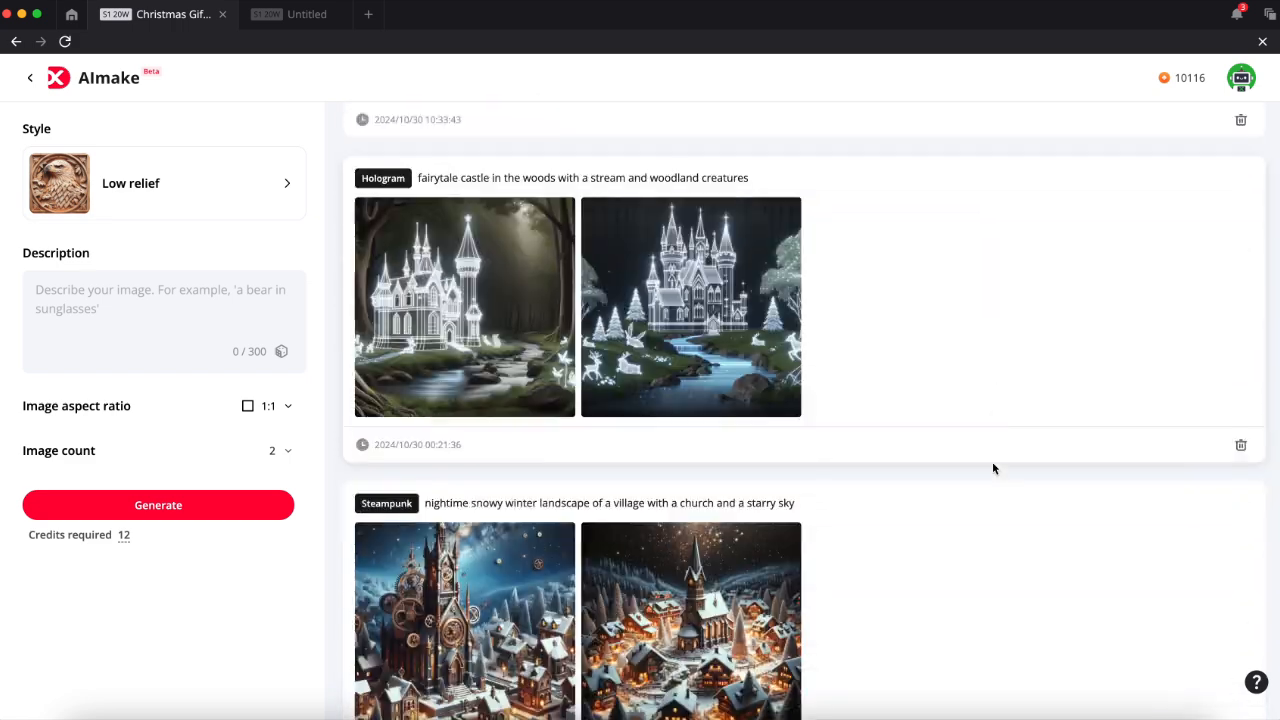
{"action": "scroll", "coordinate": [993, 468], "scroll_direction": "down", "scroll_amount": 1}
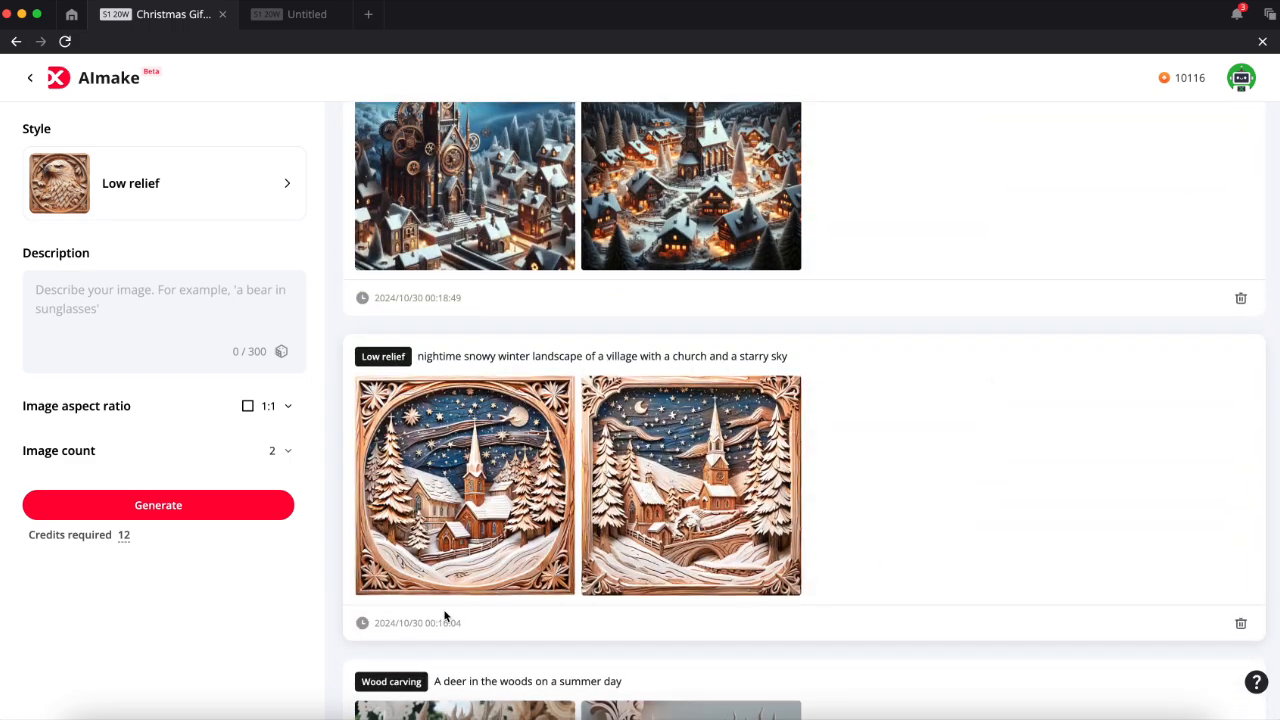
{"action": "mouse_move", "coordinate": [520, 570]}
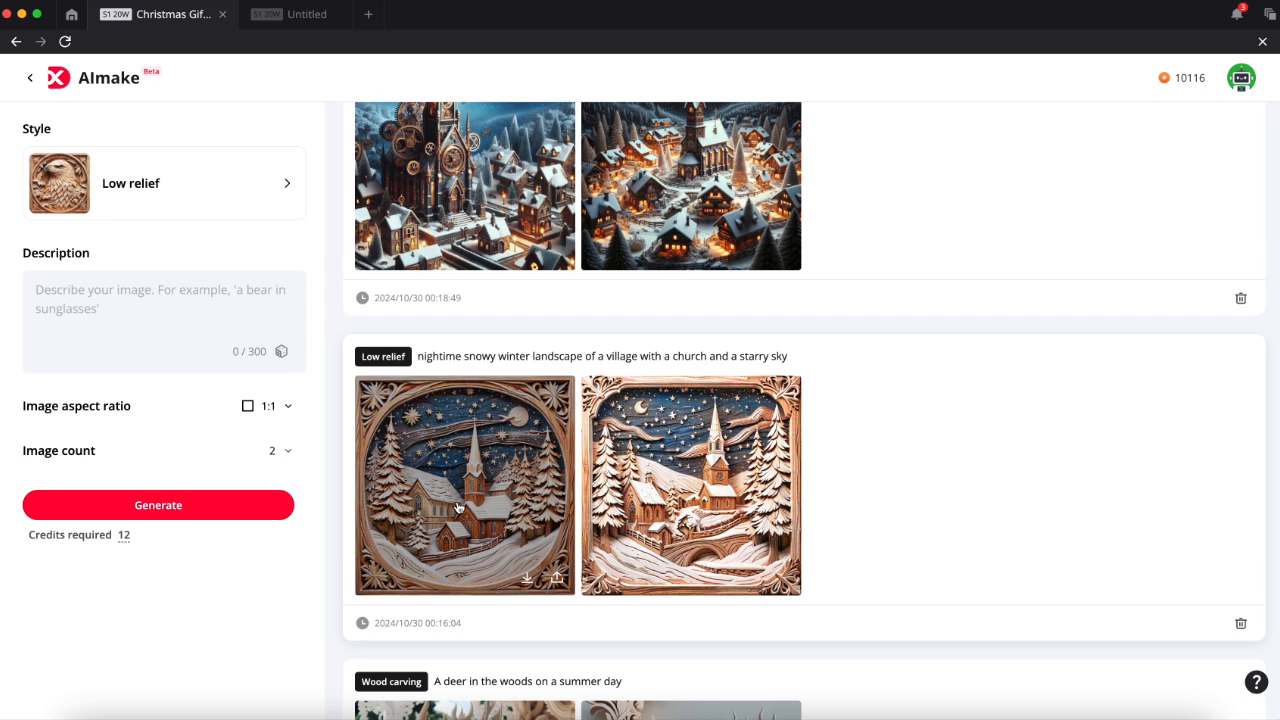
{"action": "mouse_move", "coordinate": [723, 535]}
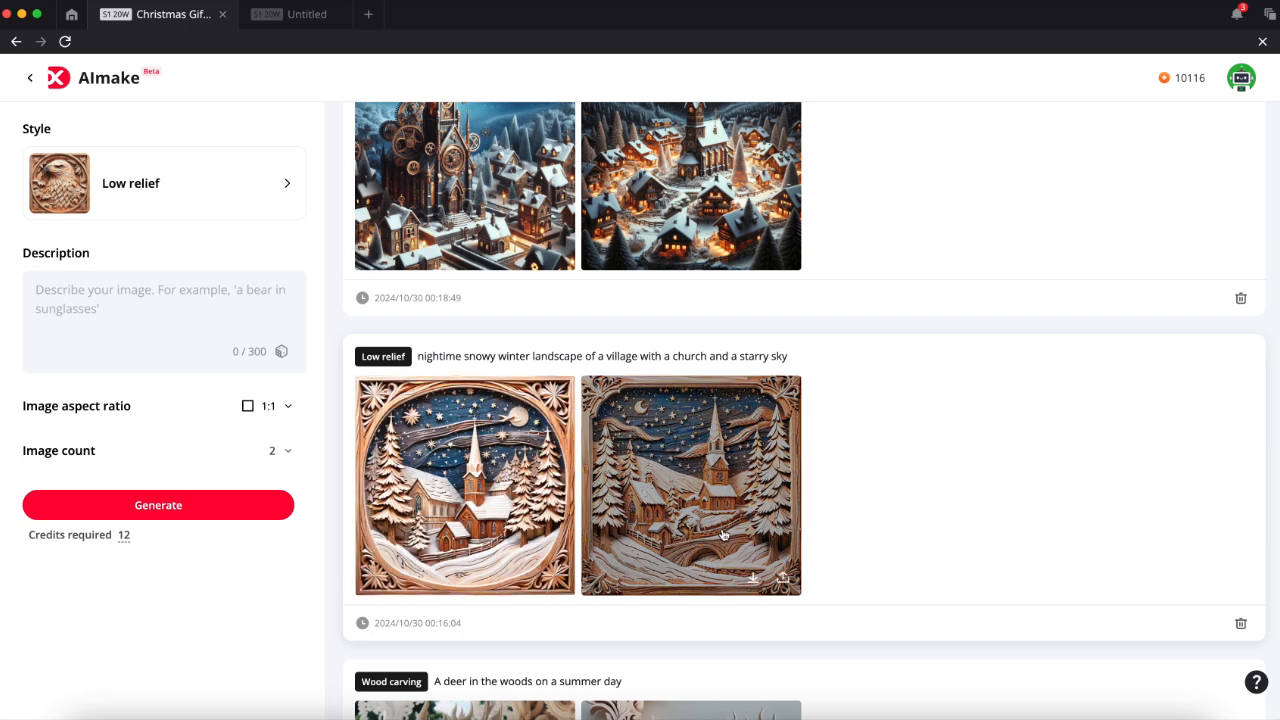
{"action": "scroll", "coordinate": [901, 542], "scroll_direction": "up", "scroll_amount": 3}
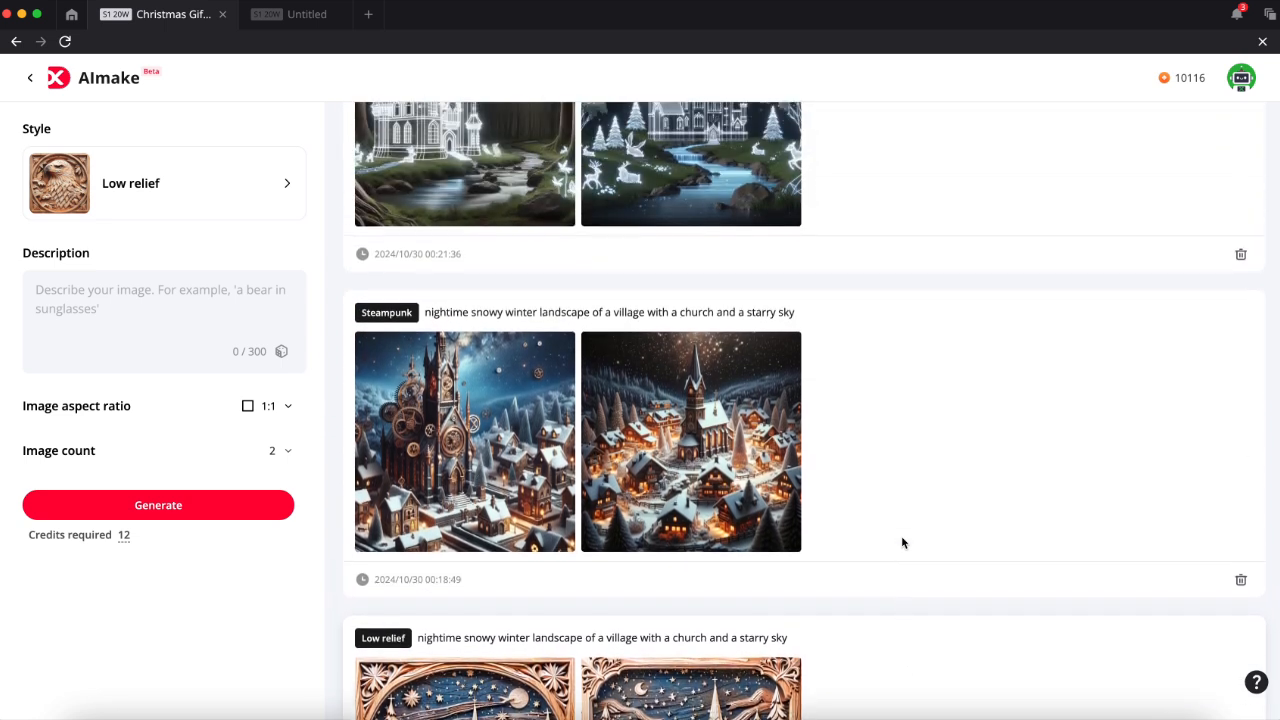
{"action": "mouse_move", "coordinate": [518, 442]}
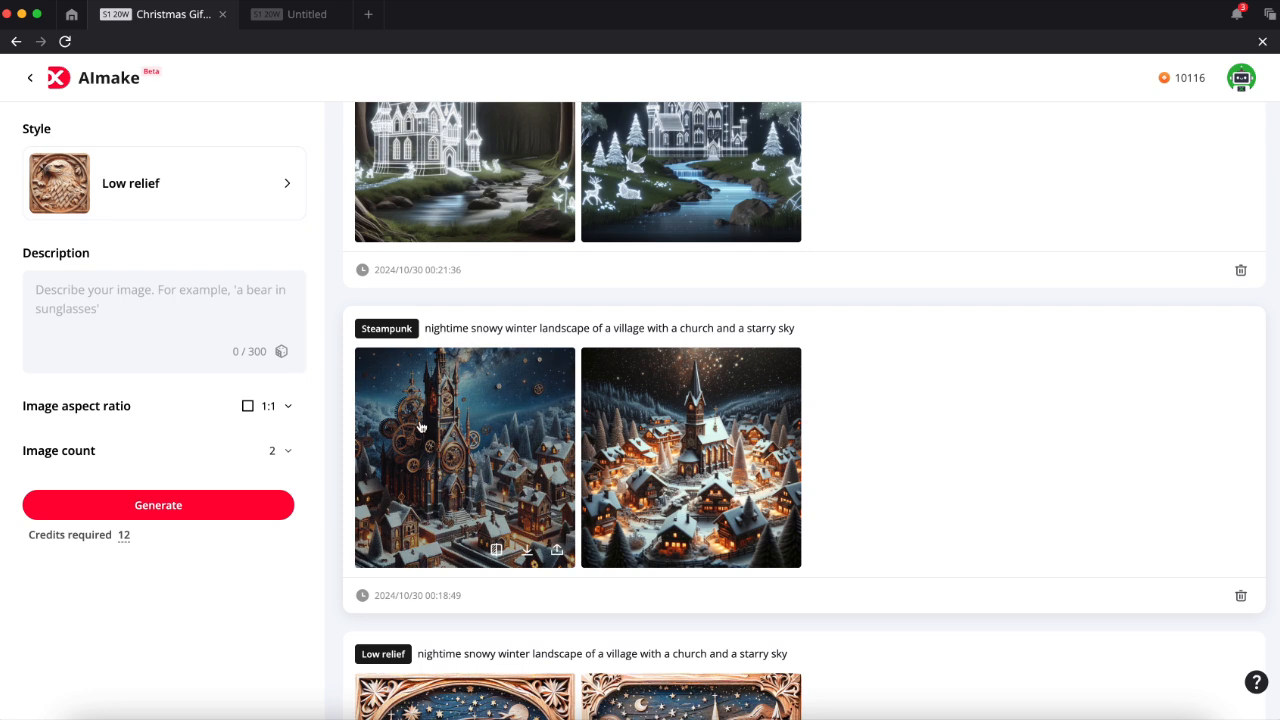
{"action": "scroll", "coordinate": [421, 427], "scroll_direction": "up", "scroll_amount": 2}
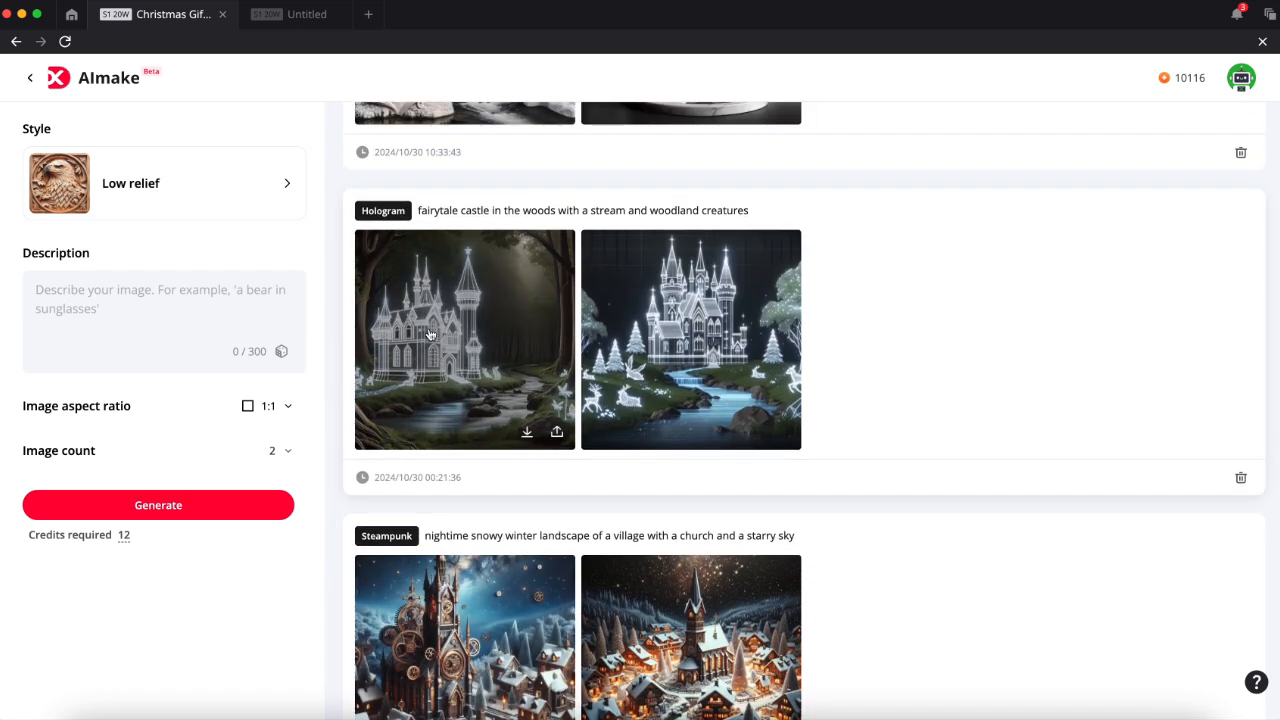
{"action": "scroll", "coordinate": [900, 345], "scroll_direction": "up", "scroll_amount": 3}
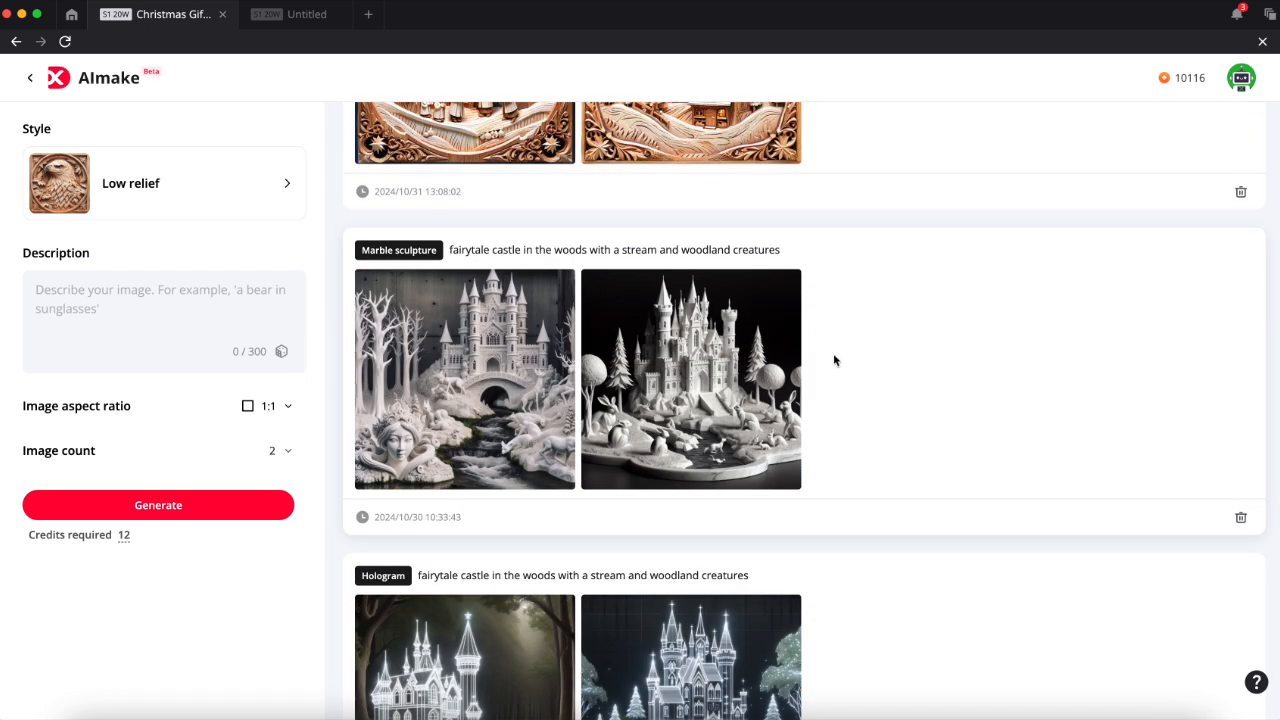
{"action": "mouse_move", "coordinate": [645, 395]}
{"action": "scroll", "coordinate": [943, 374], "scroll_direction": "up", "scroll_amount": 3}
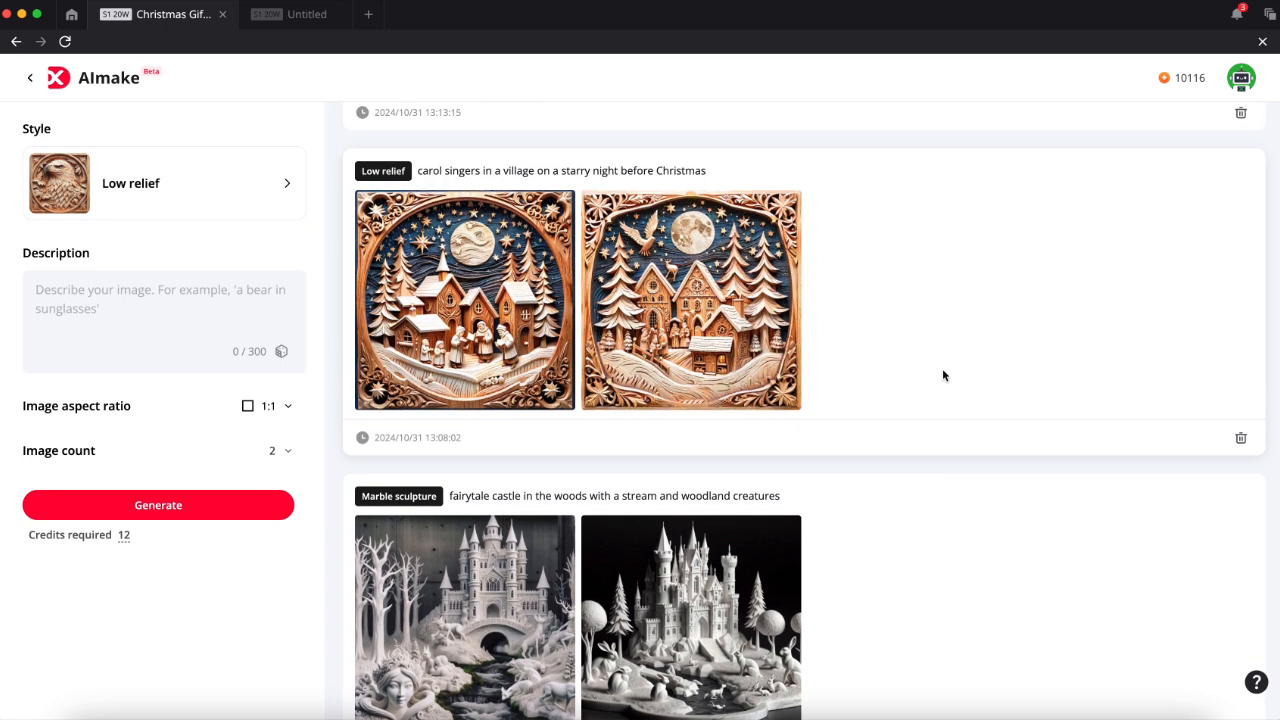
{"action": "mouse_move", "coordinate": [432, 348]}
{"action": "mouse_move", "coordinate": [651, 341]}
{"action": "scroll", "coordinate": [903, 323], "scroll_direction": "up", "scroll_amount": 5}
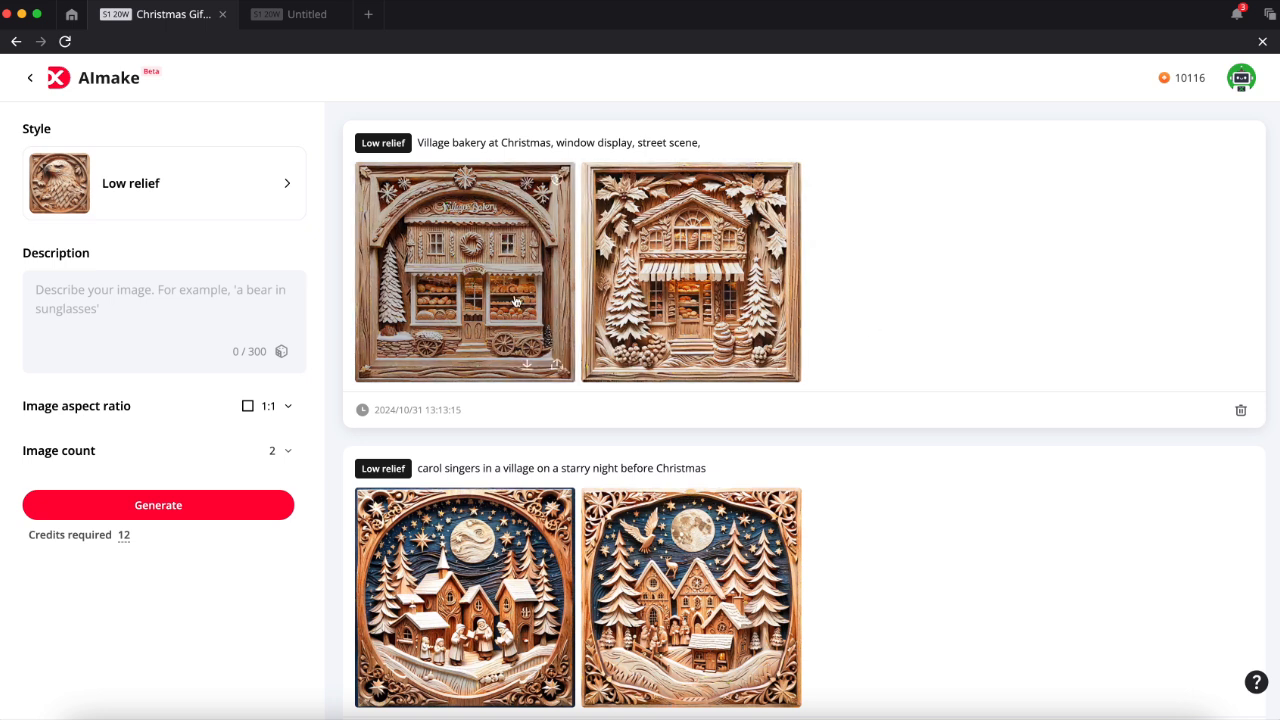
- View both village bakery images and the second carol singers image enlarged
{"action": "left_click", "coordinate": [467, 271]}
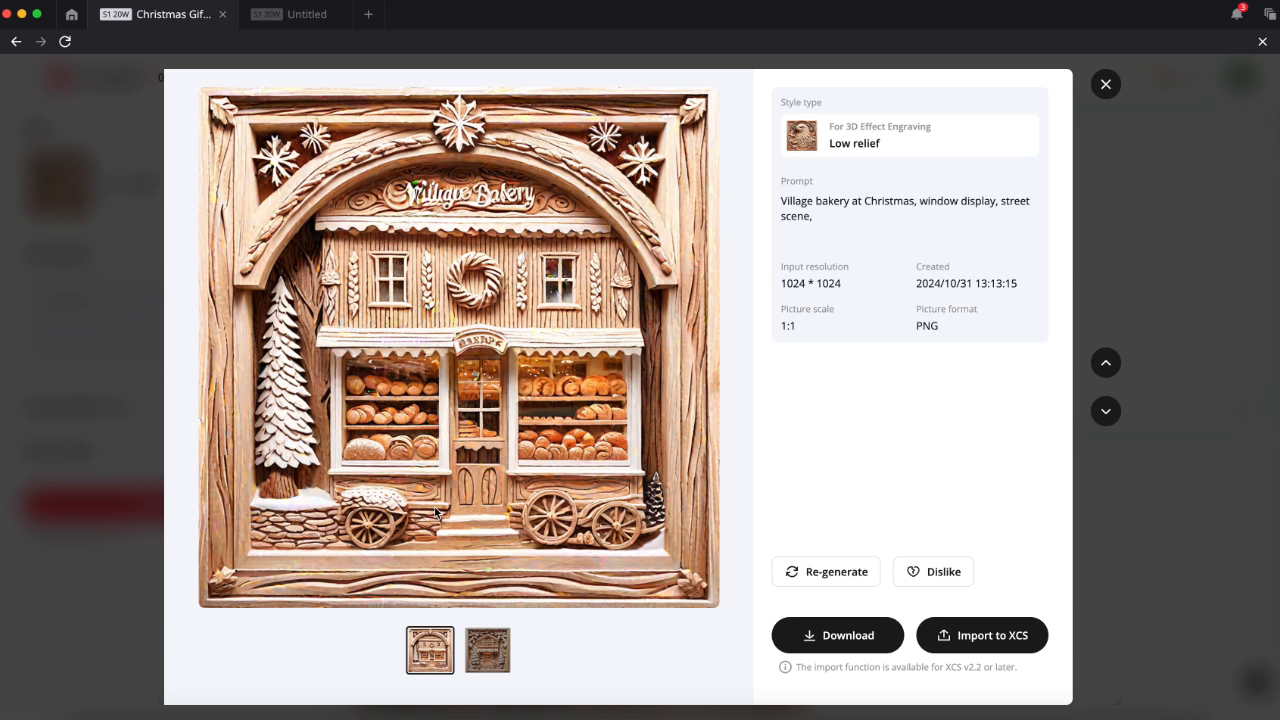
{"action": "left_click", "coordinate": [498, 656]}
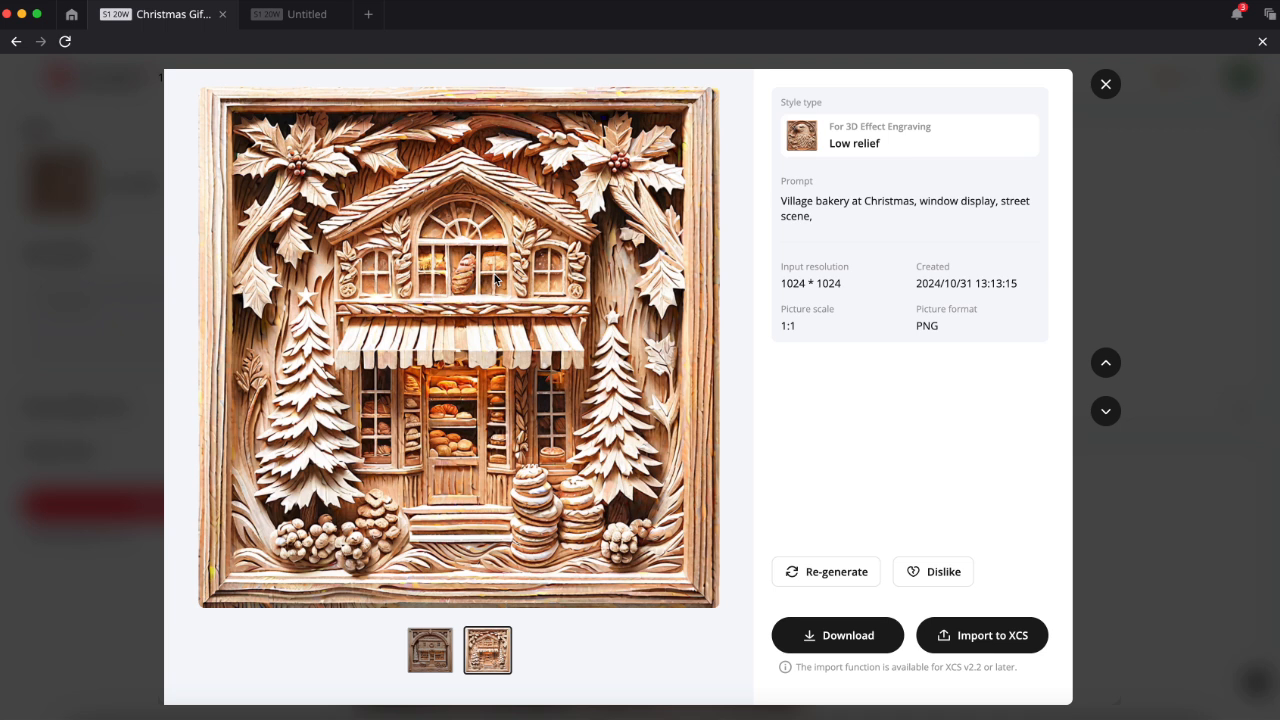
{"action": "left_click", "coordinate": [1106, 84]}
{"action": "left_click", "coordinate": [694, 500]}
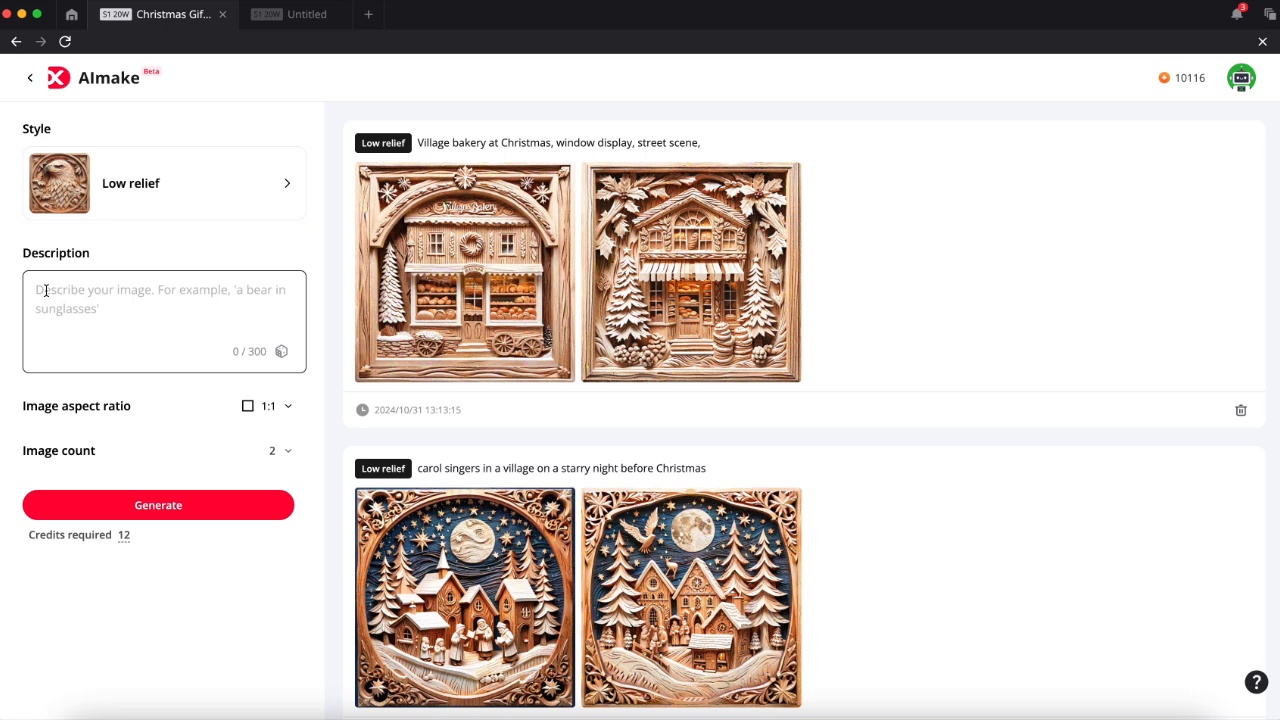
{"action": "left_click", "coordinate": [1106, 84]}
- Generate four images from the description "Delicious gingerbread house decorated with sweets and icing, turrets, doors and windows, lolipops and sugar animals"
{"action": "left_click", "coordinate": [46, 291]}
{"action": "type", "text": "Del"}
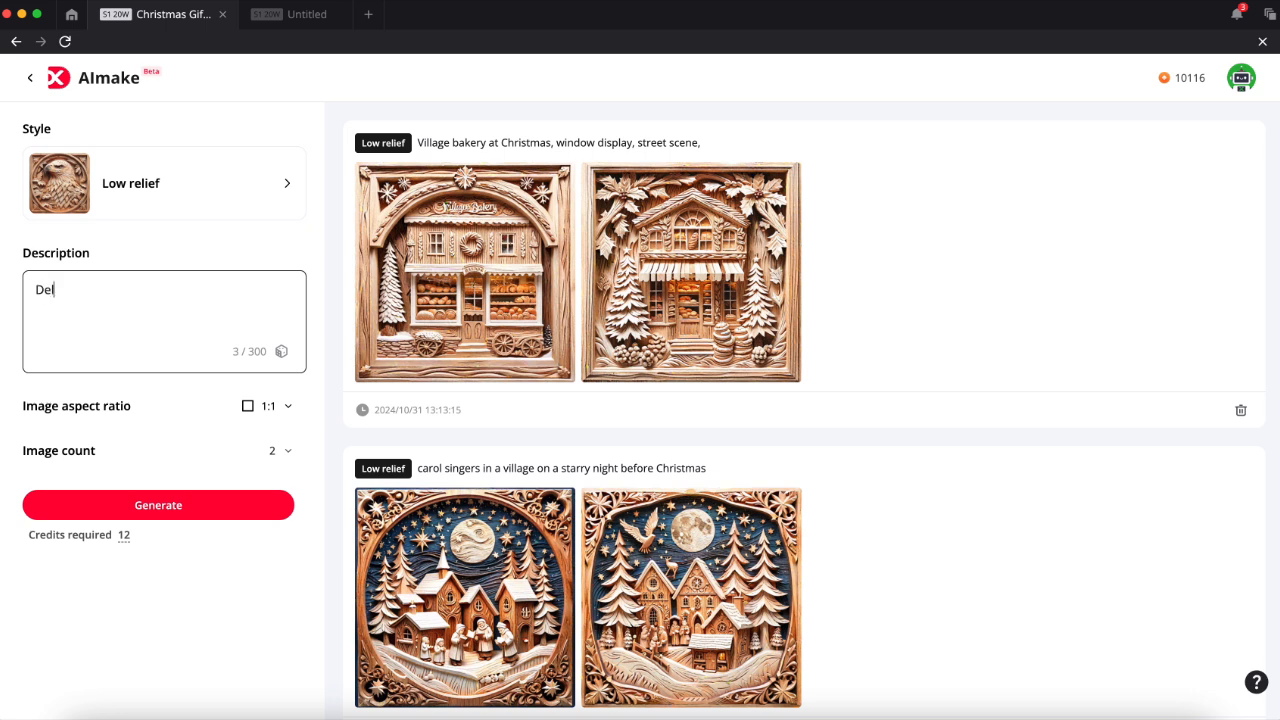
{"action": "type", "text": "icious gingerbread hous"}
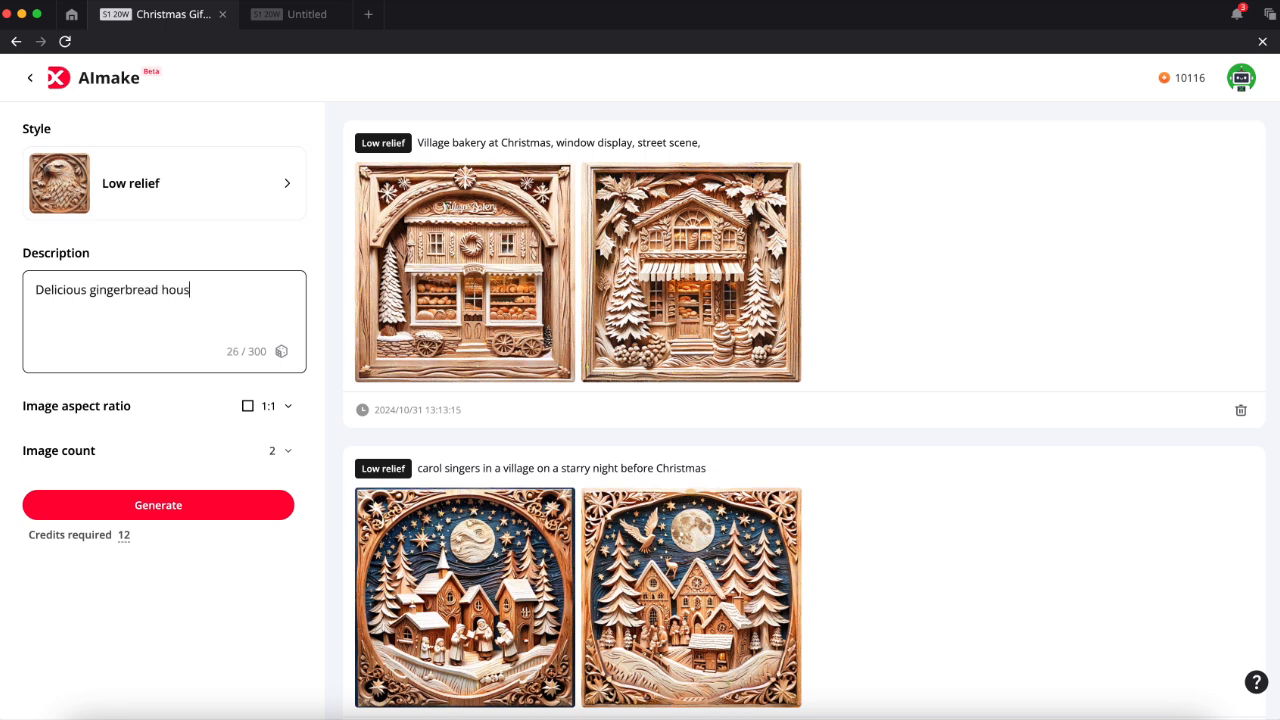
{"action": "type", "text": "e decorated with"}
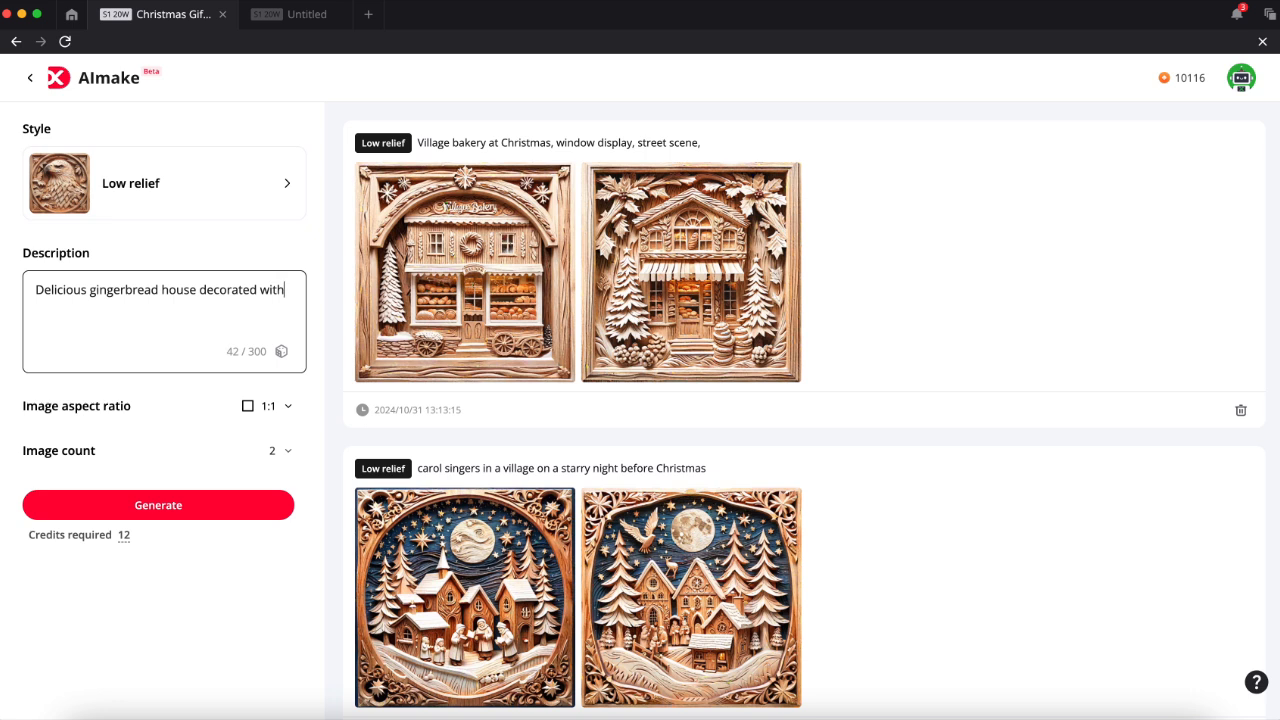
{"action": "type", "text": " sweets and icing"}
{"action": "key", "text": "BackSpace"}
{"action": "type", "text": ", turrets, door"}
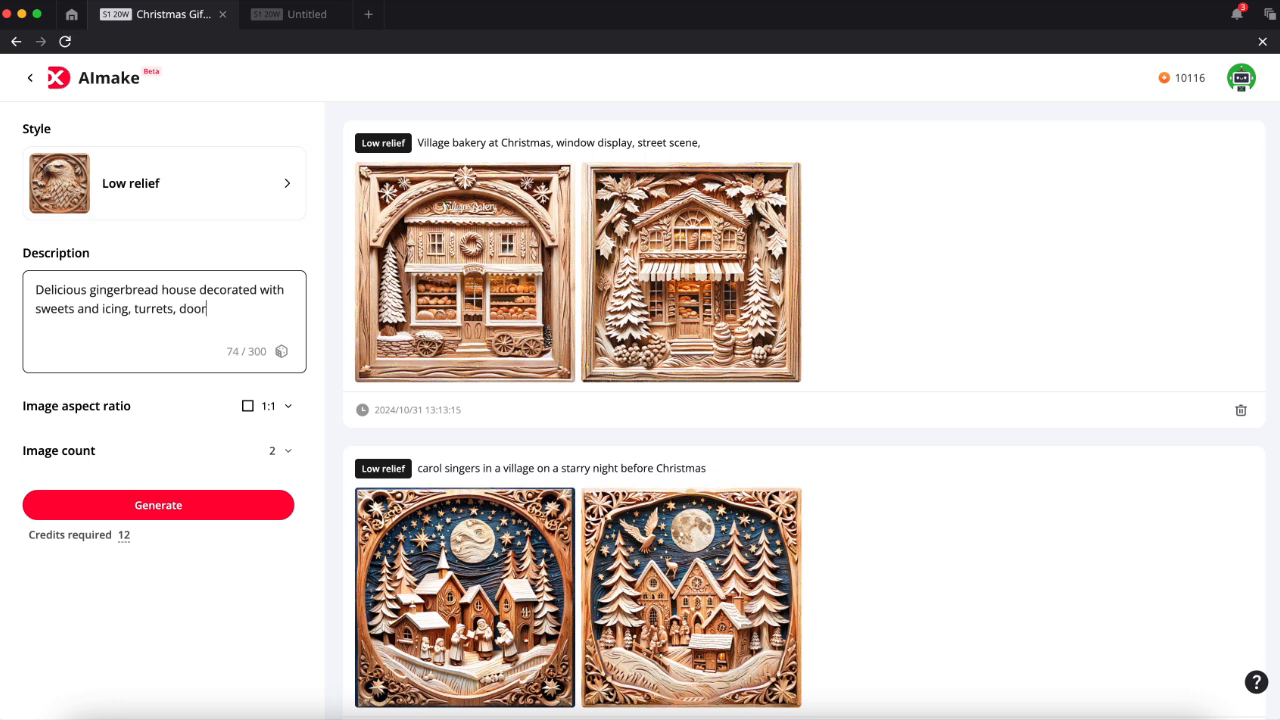
{"action": "type", "text": "s and windows, lolipop"}
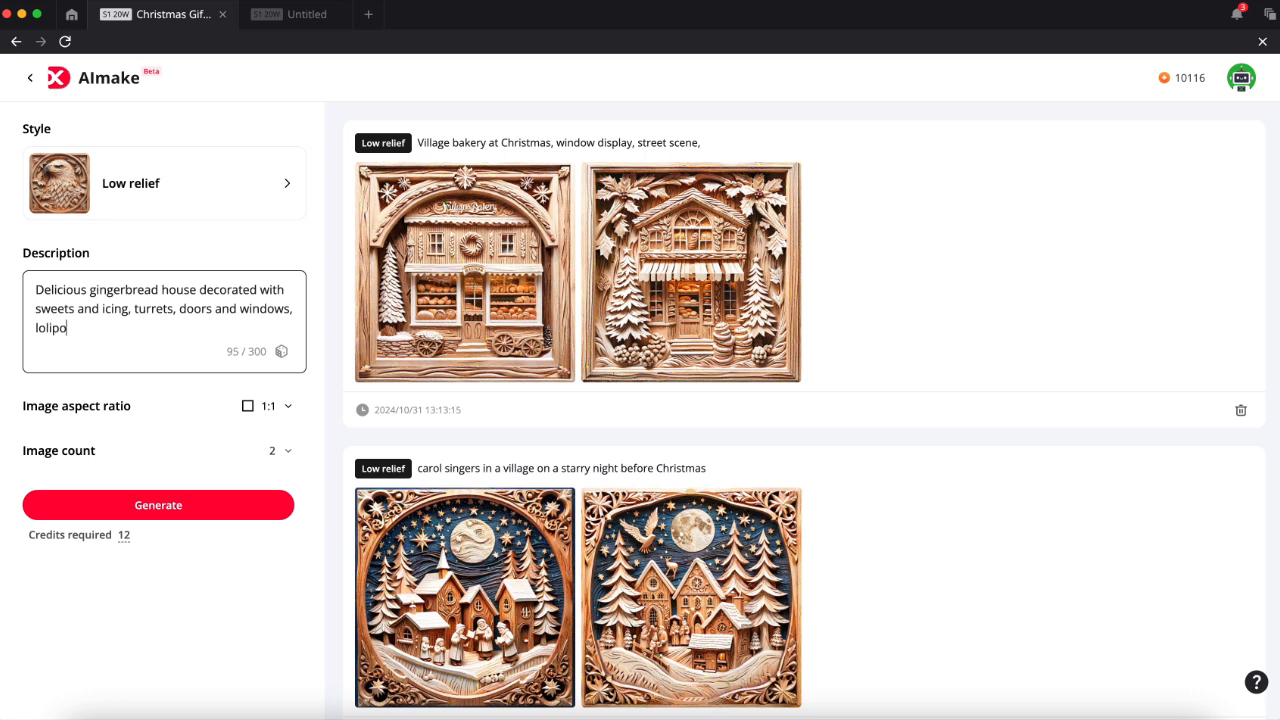
{"action": "type", "text": "s and sugar animals"}
{"action": "left_click", "coordinate": [201, 512]}
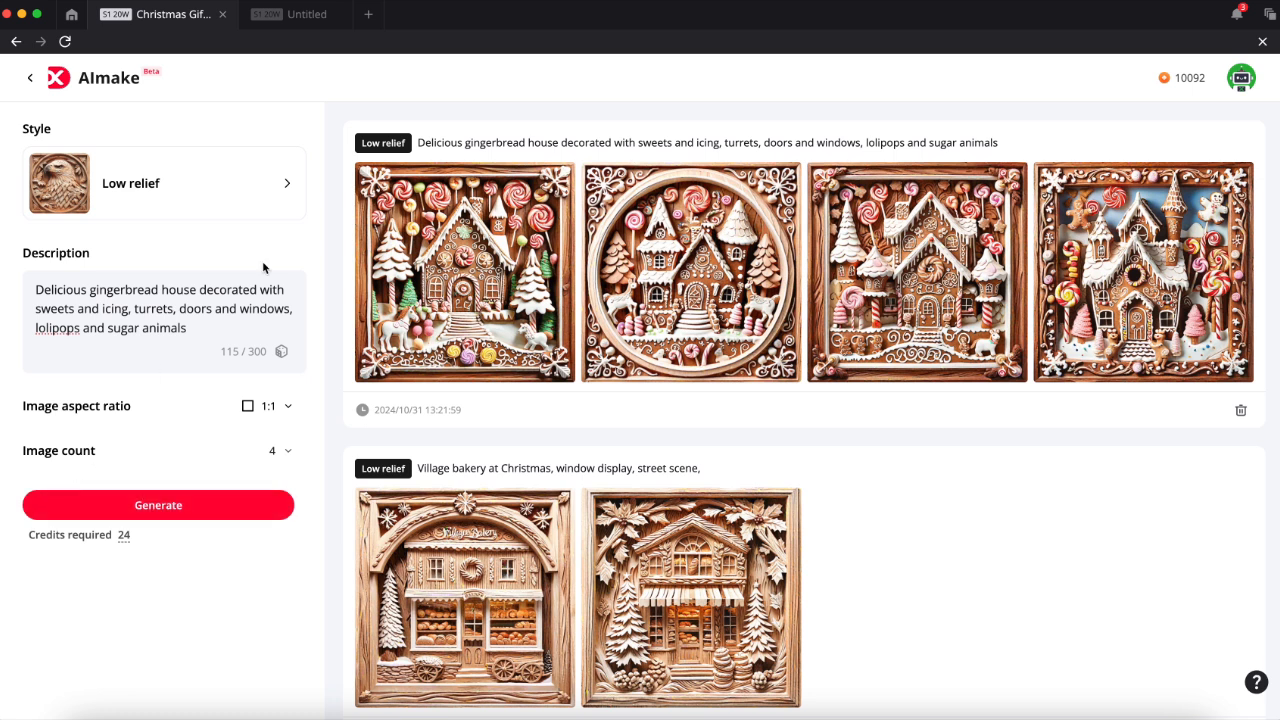
- Examine the generated gingerbread house images, viewing the second and third enlarged
{"action": "mouse_move", "coordinate": [457, 226]}
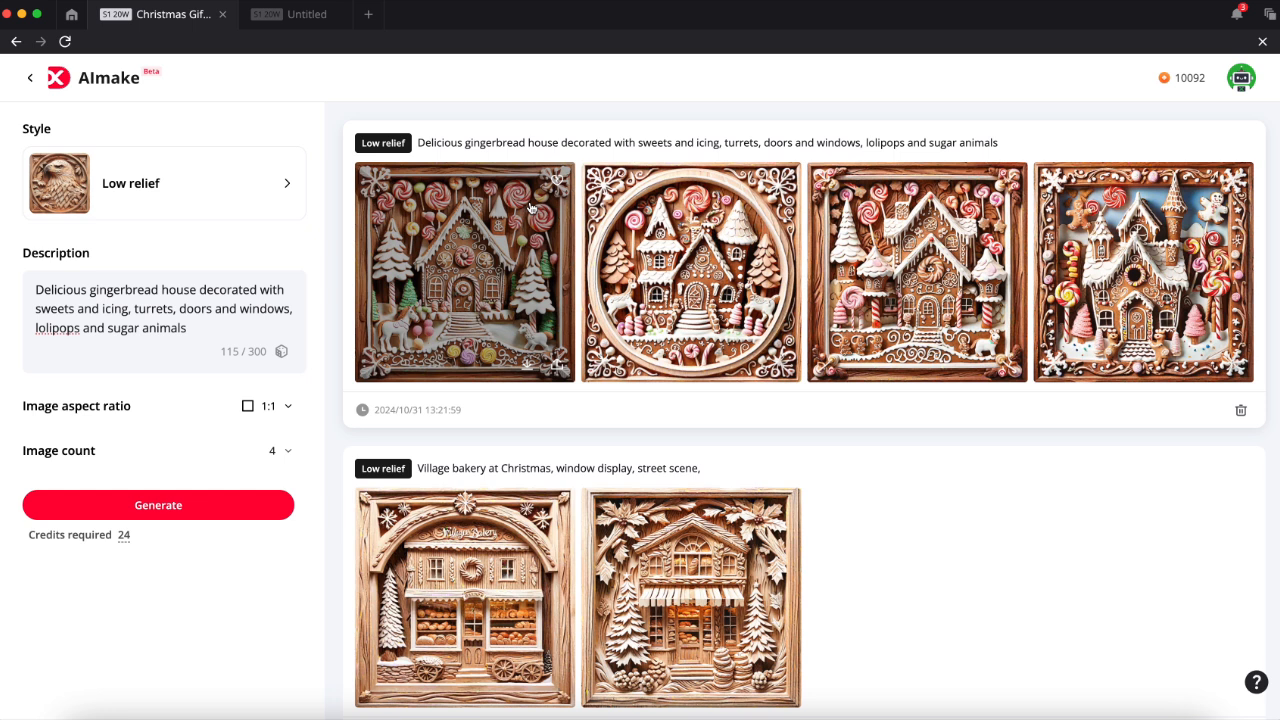
{"action": "mouse_move", "coordinate": [596, 279]}
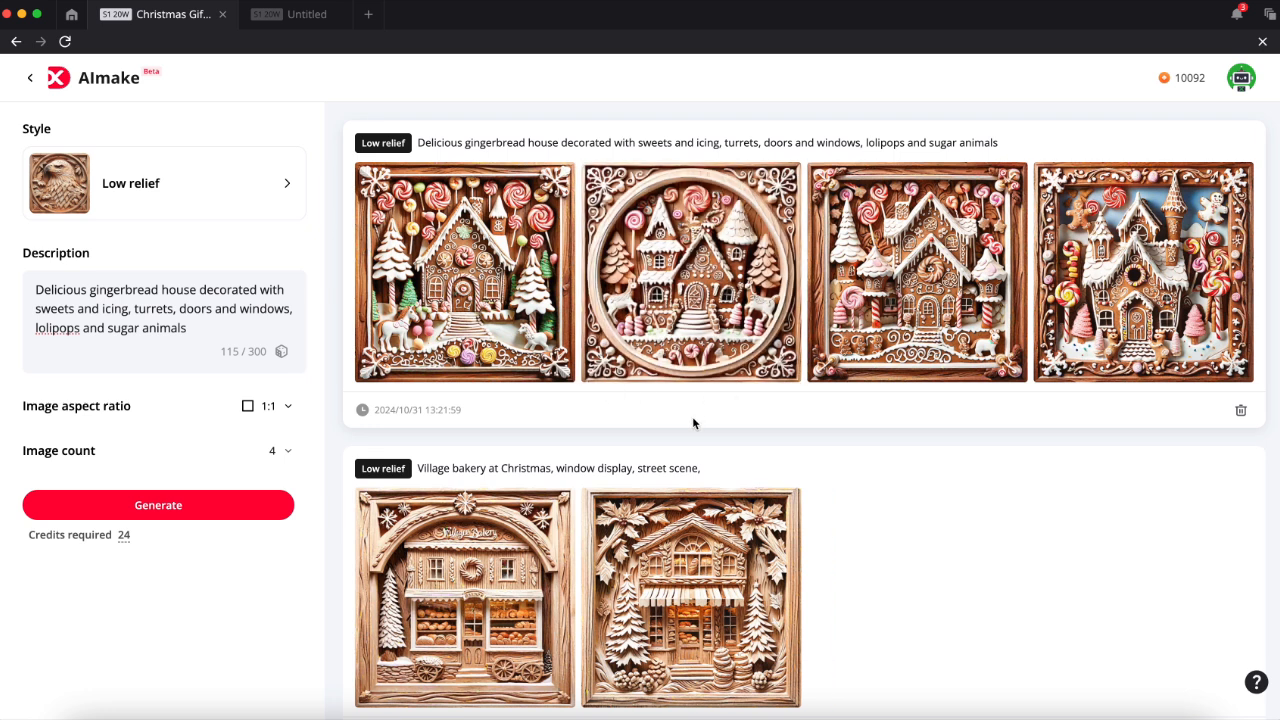
{"action": "left_click", "coordinate": [697, 277]}
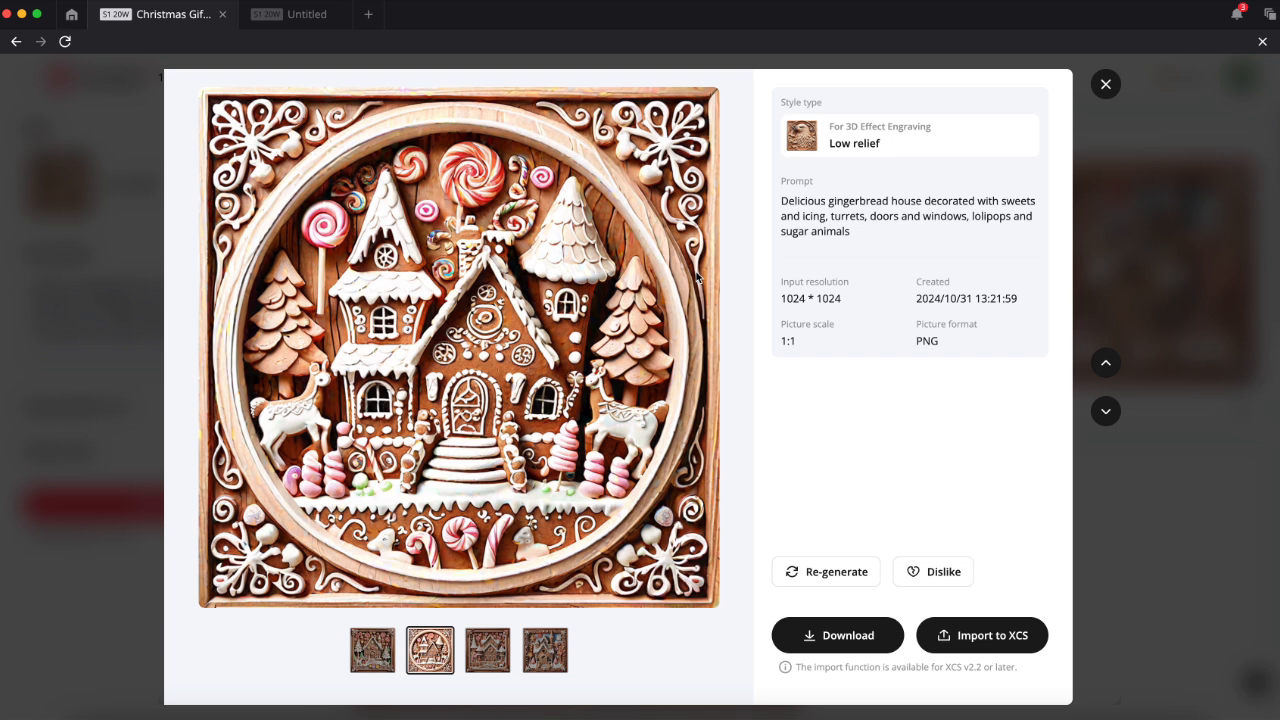
{"action": "left_click", "coordinate": [490, 650]}
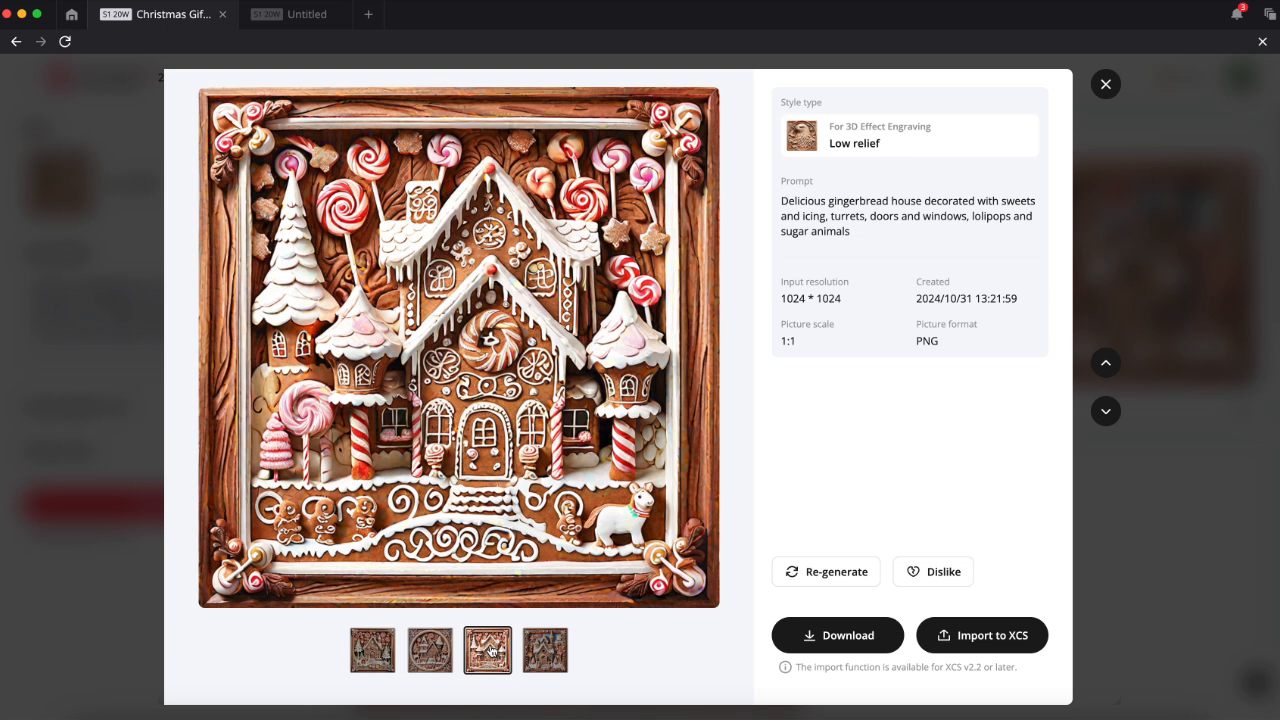
- Import the fourth gingerbread house image, the one with the blue sky, into the XCS canvas
{"action": "left_click", "coordinate": [550, 655]}
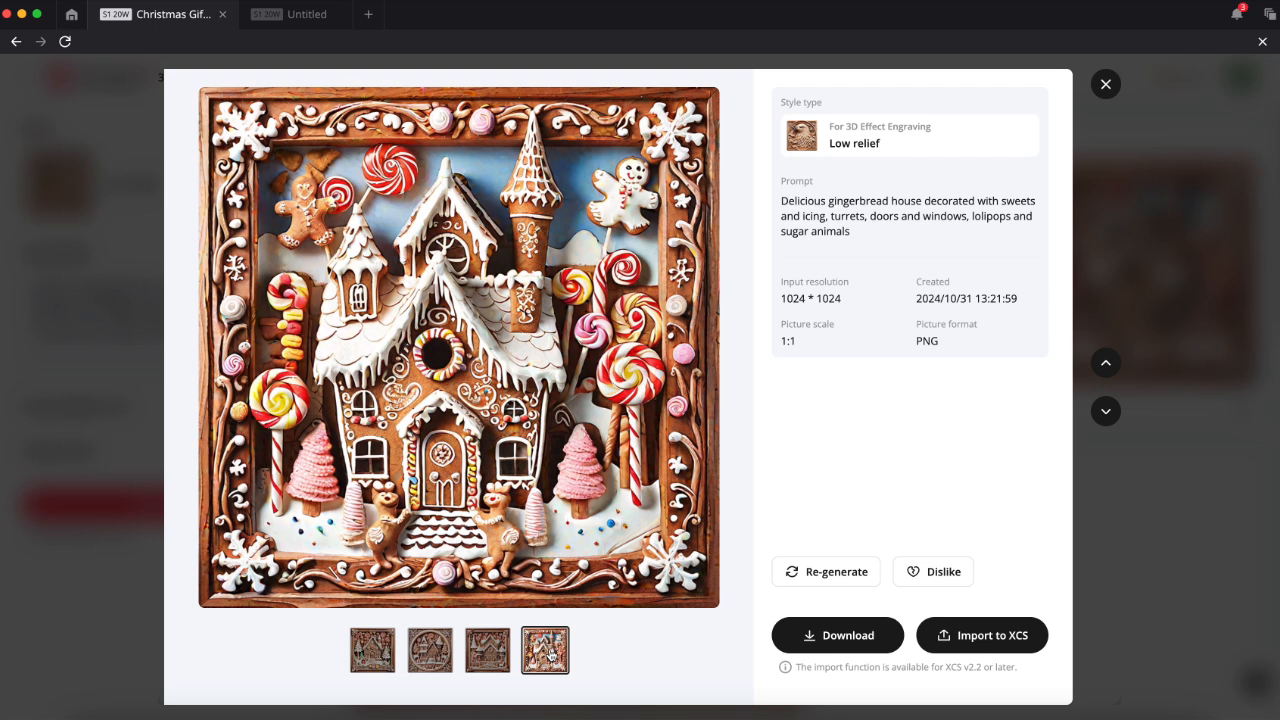
{"action": "left_click", "coordinate": [980, 635]}
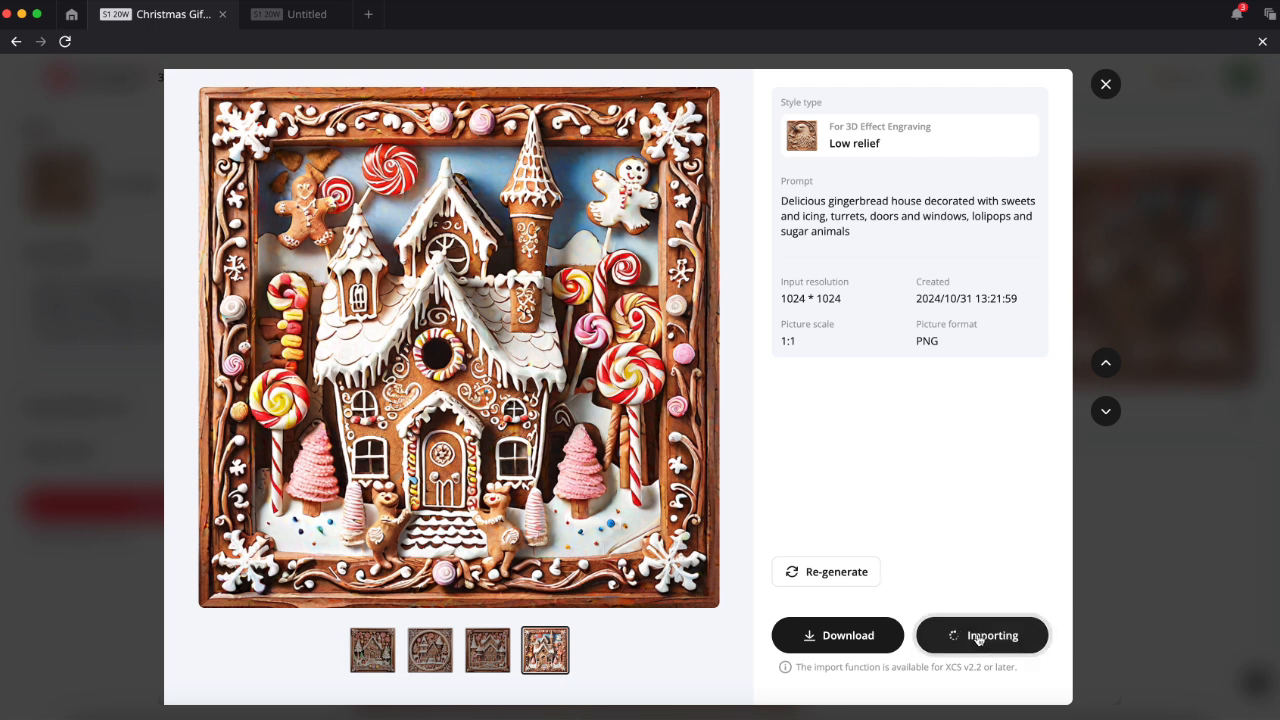
{"action": "left_click", "coordinate": [718, 369]}
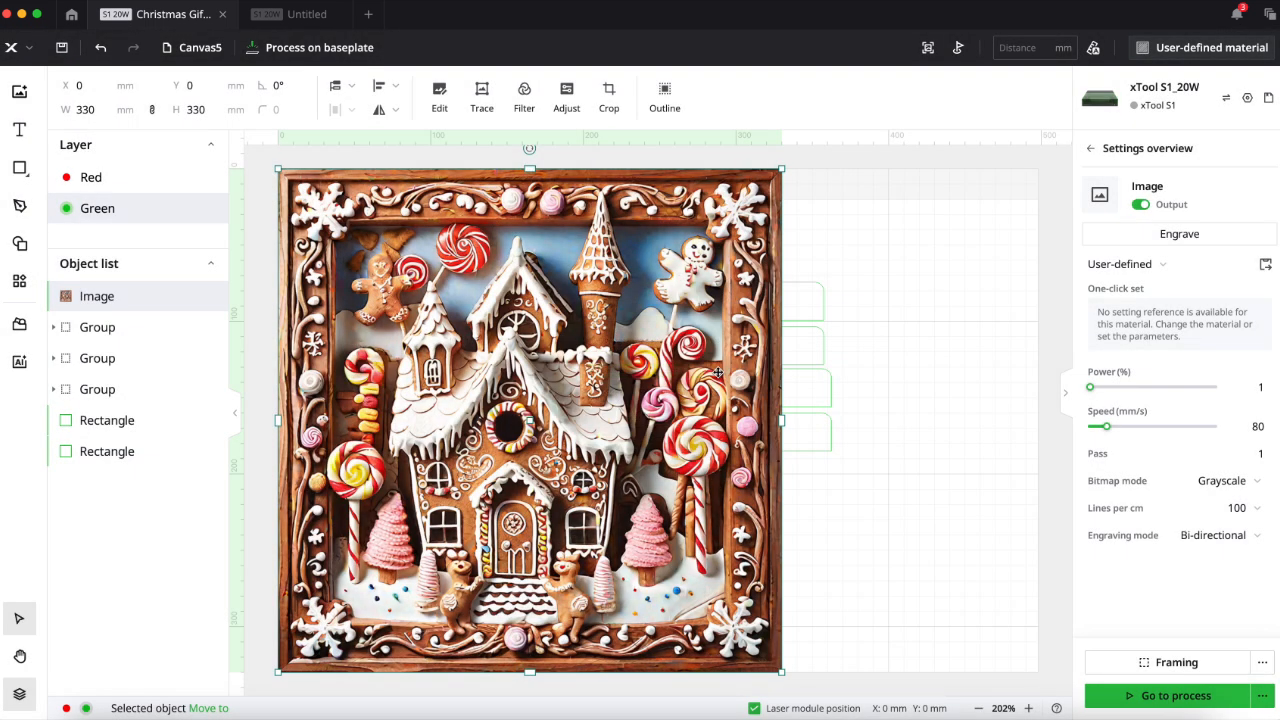
- Resize the imported gingerbread house image proportionally to a width of 80 mm
{"action": "left_click", "coordinate": [103, 110]}
{"action": "key", "text": "BackSpace"}
{"action": "key", "text": "BackSpace"}
{"action": "key", "text": "BackSpace"}
{"action": "type", "text": "80"}
{"action": "key", "text": "Return"}
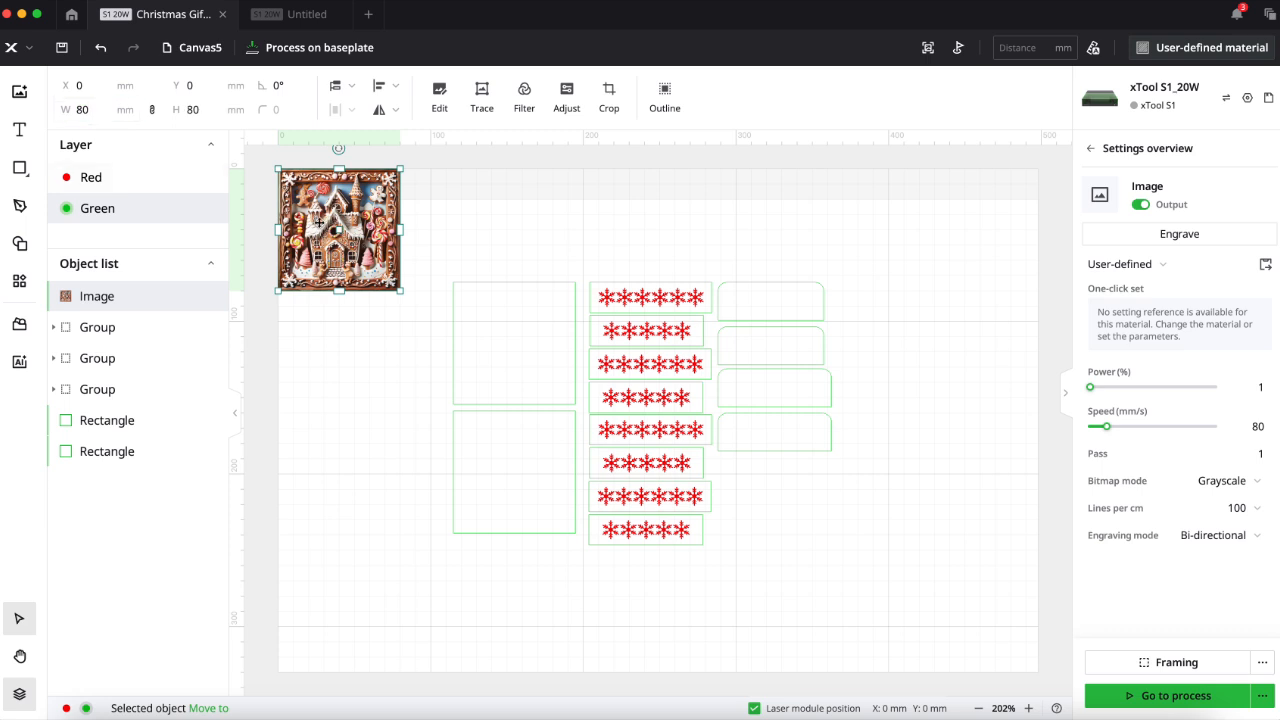
- Move the gingerbread image away from the canvas corner, raise its lower grayscale limit to 26, and increase its sharpness and contrast
{"action": "left_click_drag", "start_coordinate": [298, 221], "coordinate": [327, 309]}
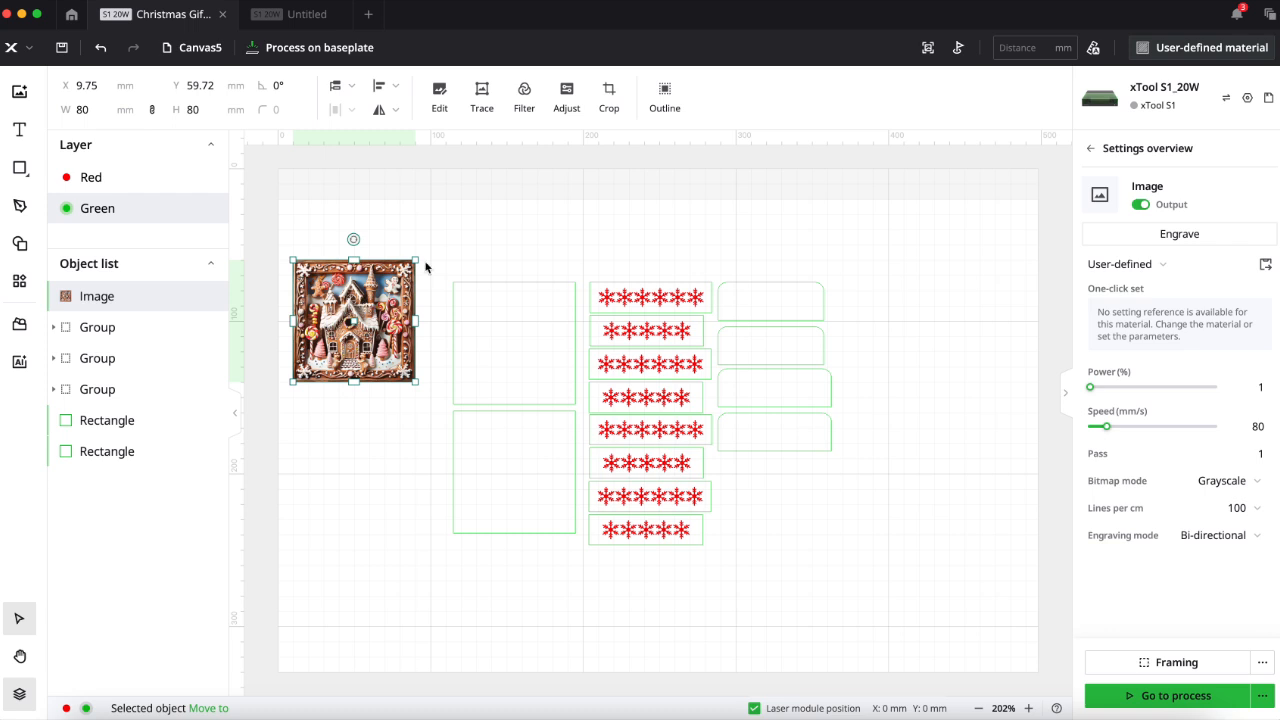
{"action": "left_click", "coordinate": [566, 96]}
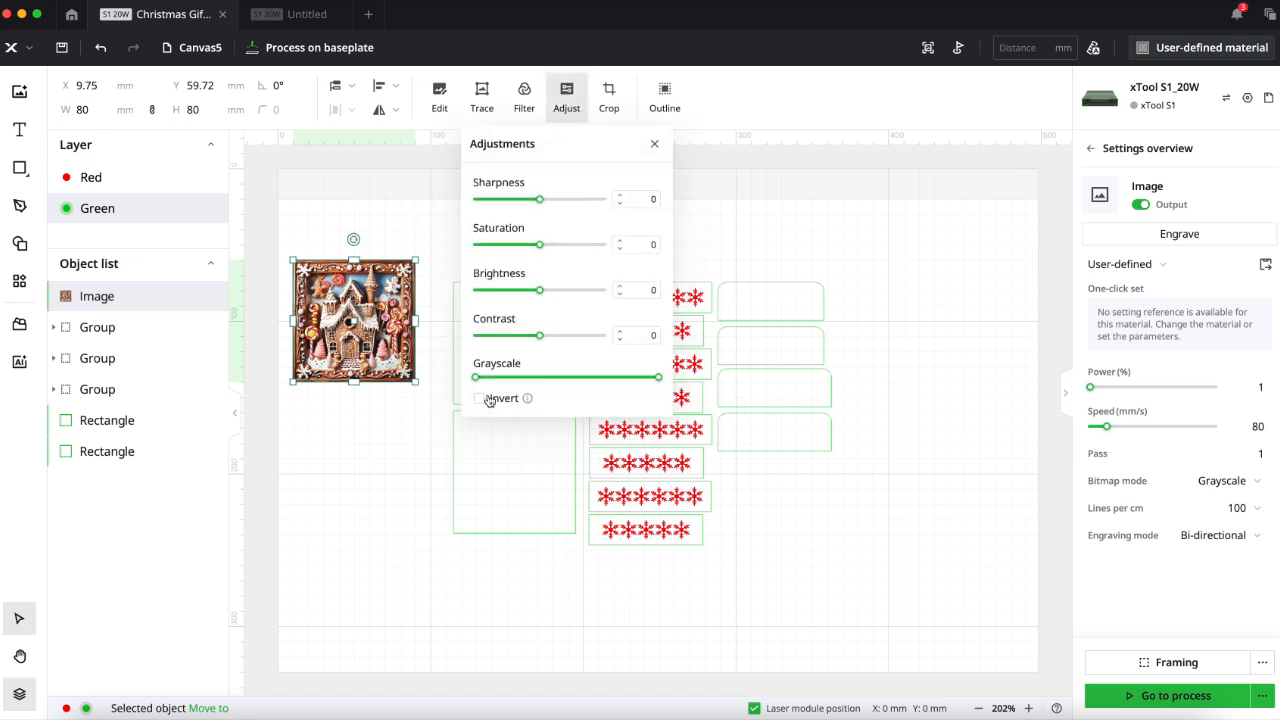
{"action": "left_click_drag", "start_coordinate": [476, 377], "coordinate": [495, 383]}
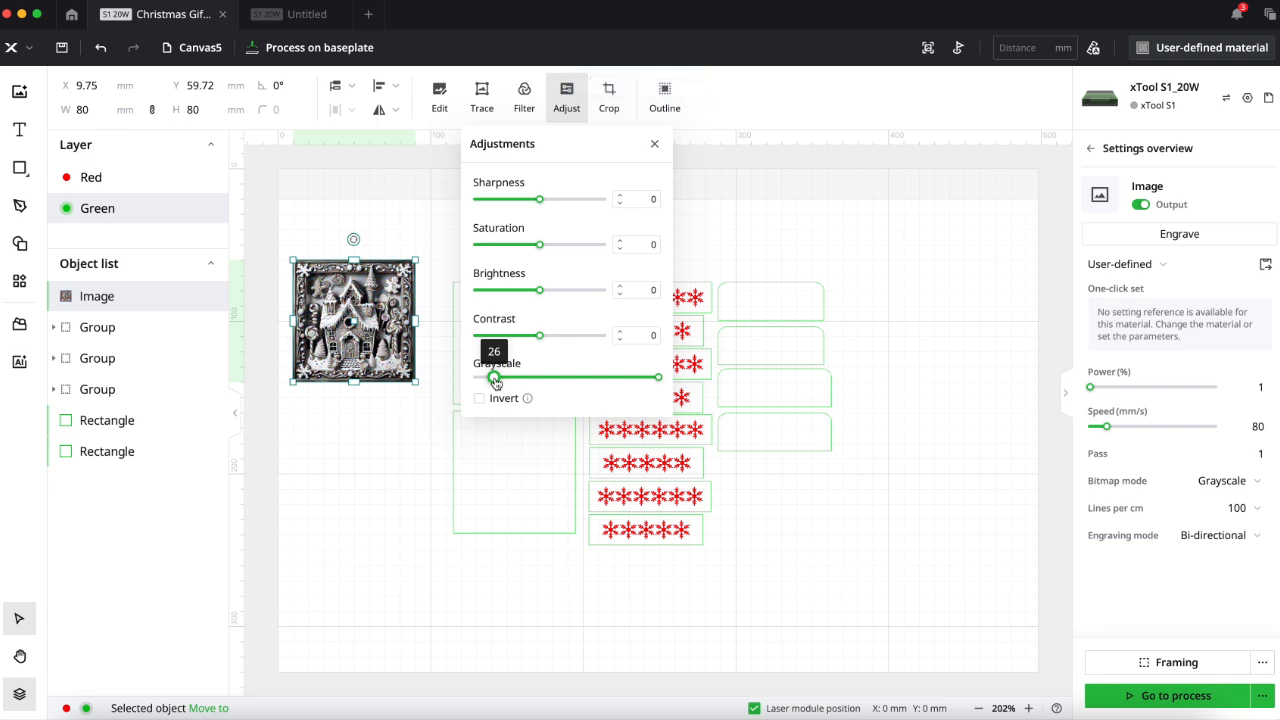
{"action": "left_click_drag", "start_coordinate": [538, 199], "coordinate": [560, 202]}
{"action": "left_click_drag", "start_coordinate": [539, 336], "coordinate": [558, 341]}
- Inspect the adjusted gingerbread image up close and place it over the upper of the two large squares
{"action": "scroll", "coordinate": [512, 428], "scroll_direction": "up", "scroll_amount": 10}
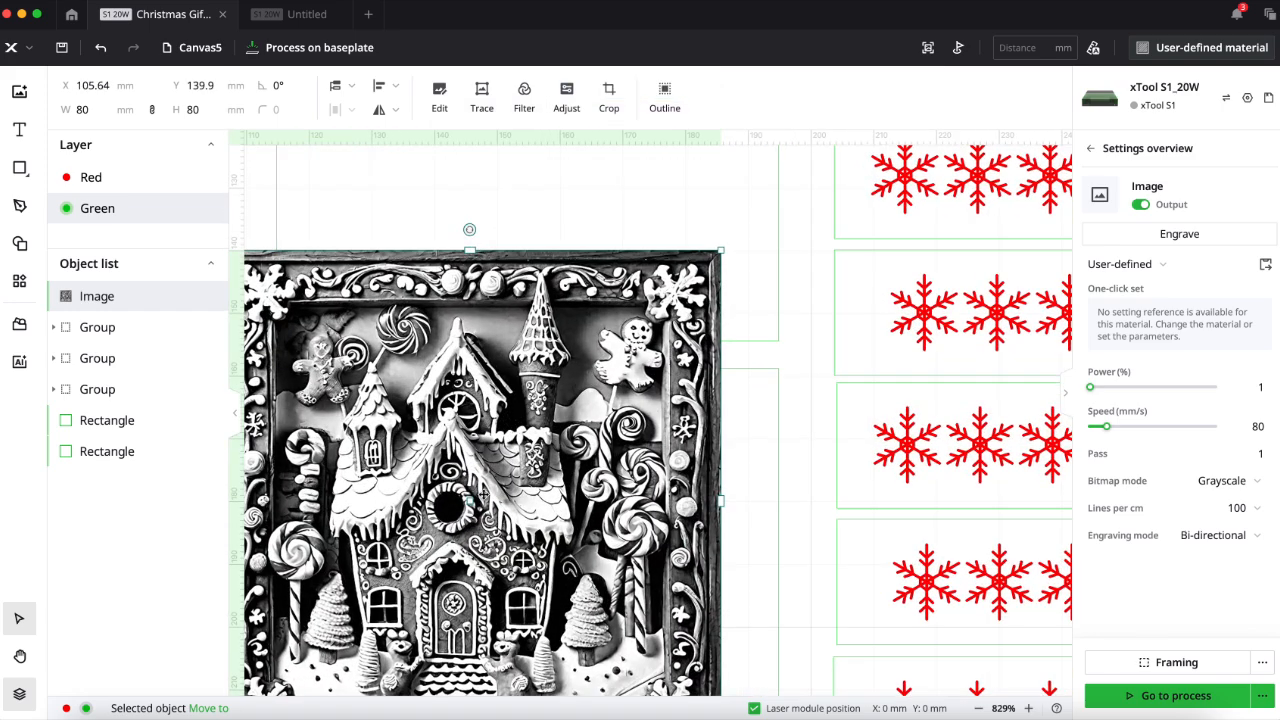
{"action": "scroll", "coordinate": [483, 494], "scroll_direction": "down", "scroll_amount": 1}
{"action": "scroll", "coordinate": [483, 494], "scroll_direction": "left", "scroll_amount": 2}
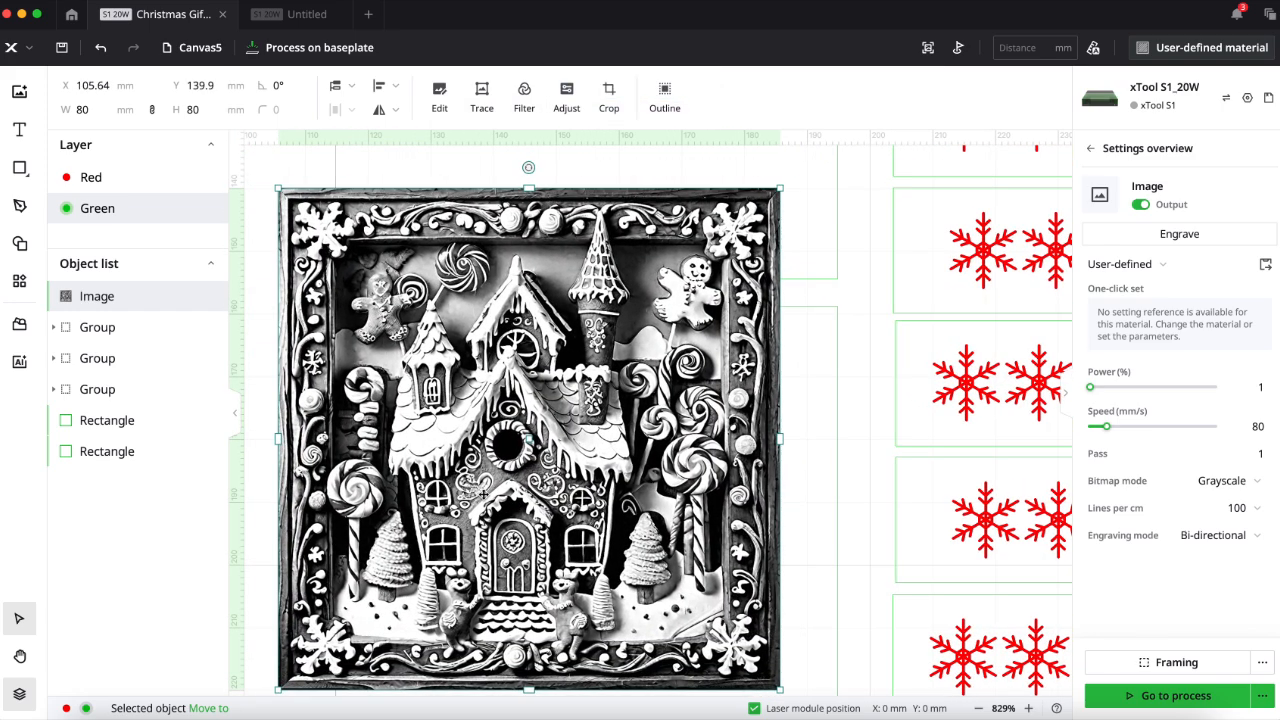
{"action": "scroll", "coordinate": [820, 490], "scroll_direction": "down", "scroll_amount": 3}
{"action": "scroll", "coordinate": [820, 490], "scroll_direction": "down", "scroll_amount": 3}
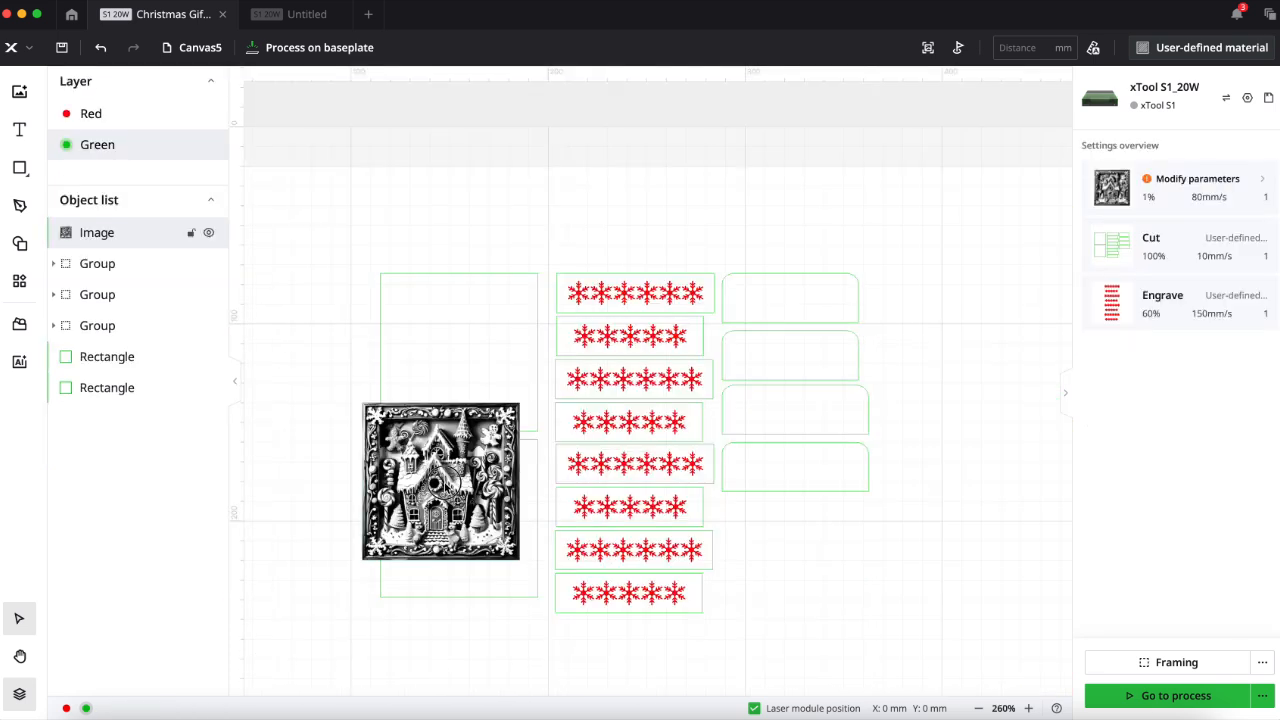
{"action": "left_click_drag", "start_coordinate": [450, 469], "coordinate": [462, 352]}
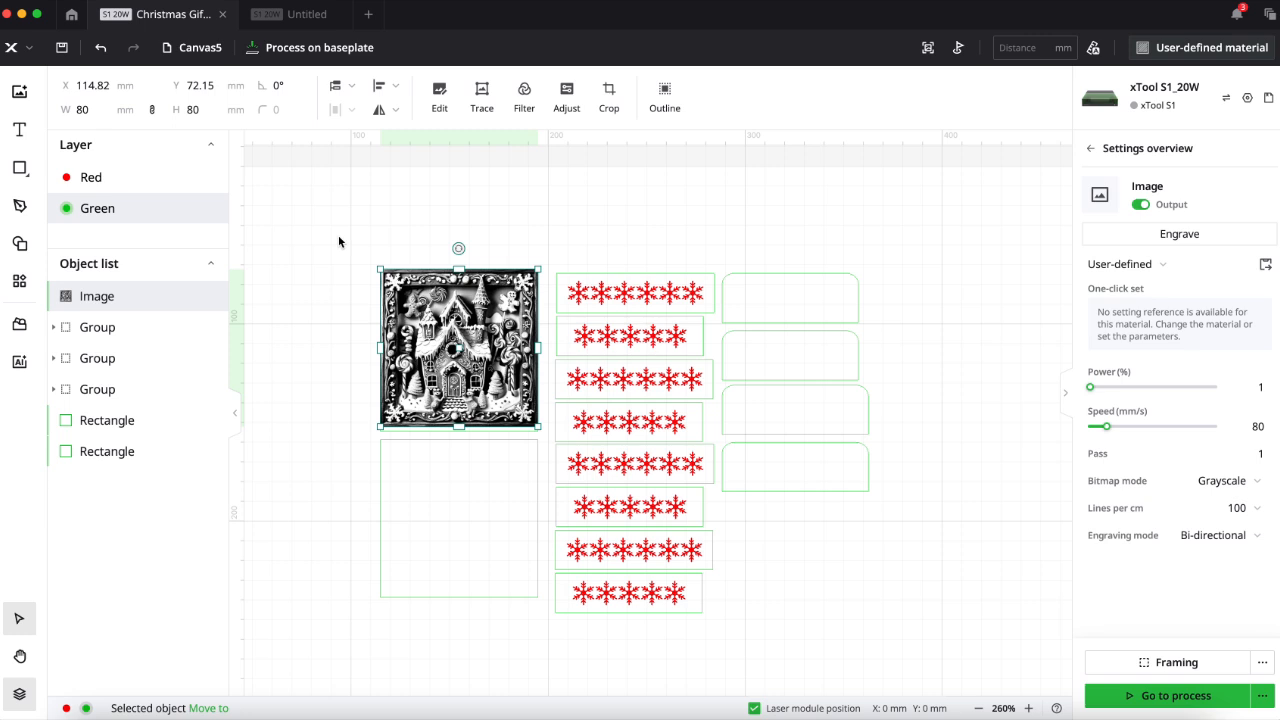
- Align the gingerbread image and the upper large square to each other's centre, horizontally and vertically
{"action": "left_click", "coordinate": [490, 253]}
{"action": "left_click_drag", "start_coordinate": [490, 253], "coordinate": [545, 437]}
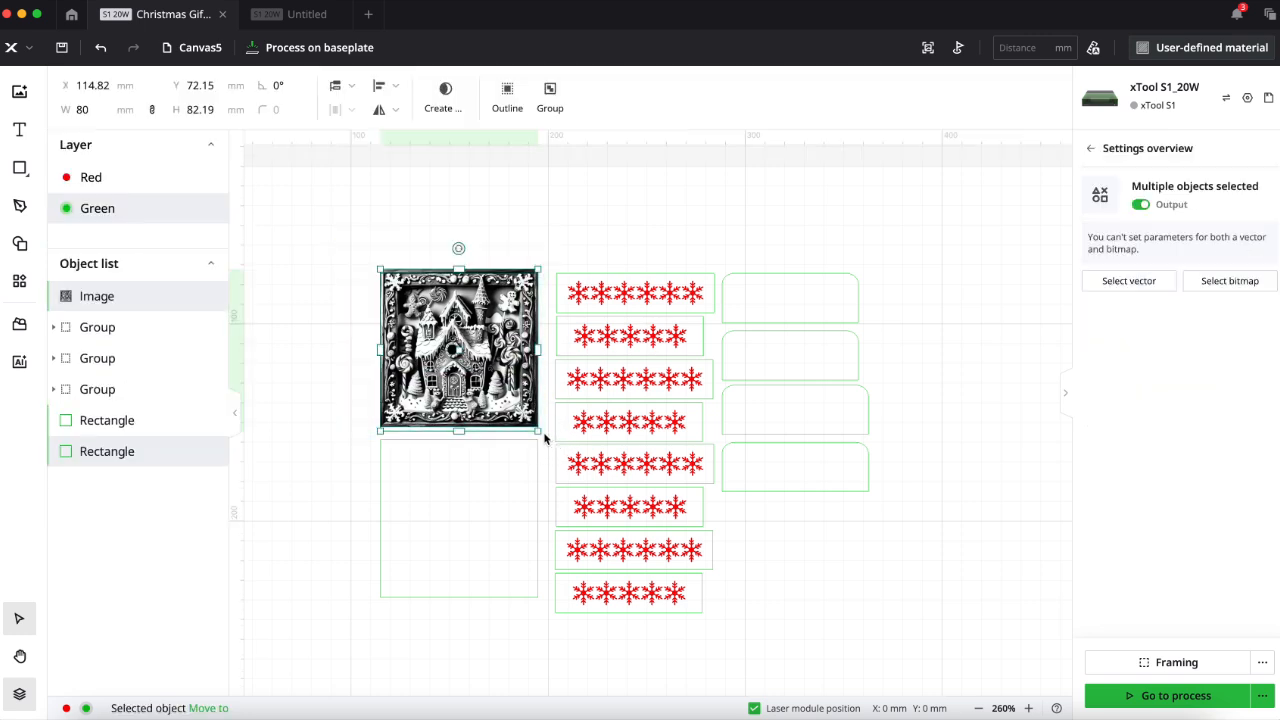
{"action": "left_click", "coordinate": [398, 86]}
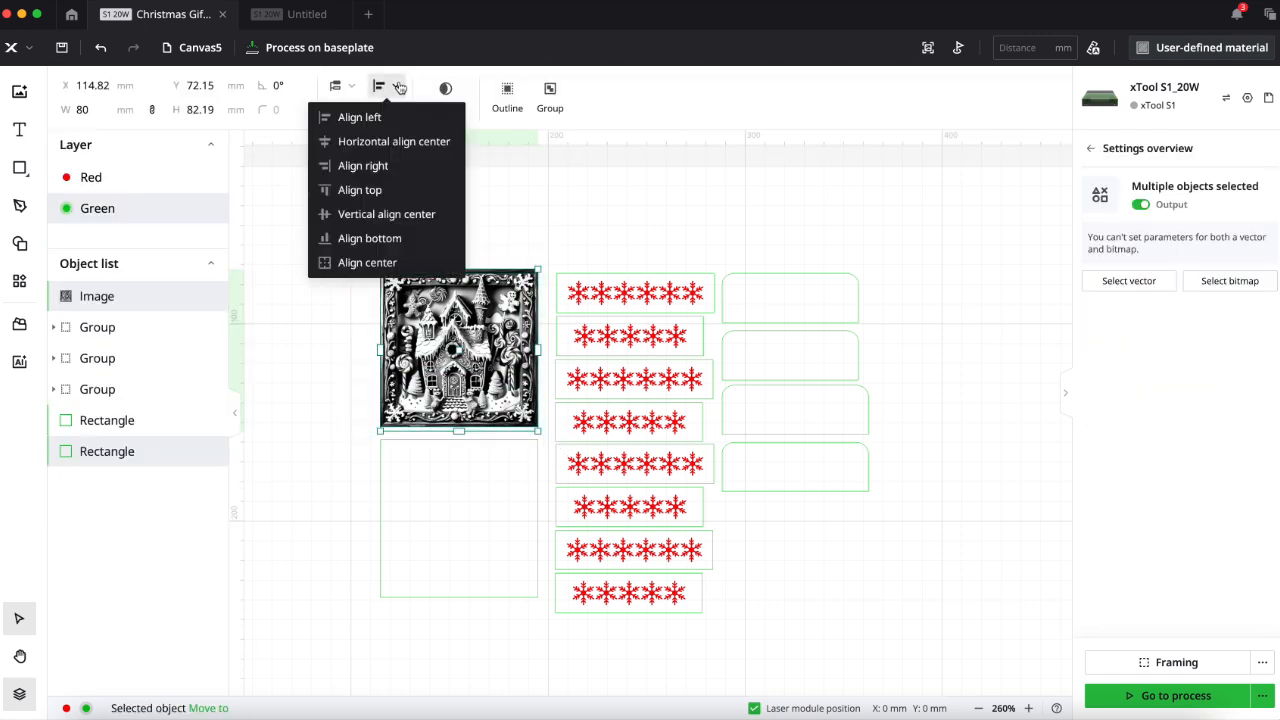
{"action": "left_click", "coordinate": [399, 143]}
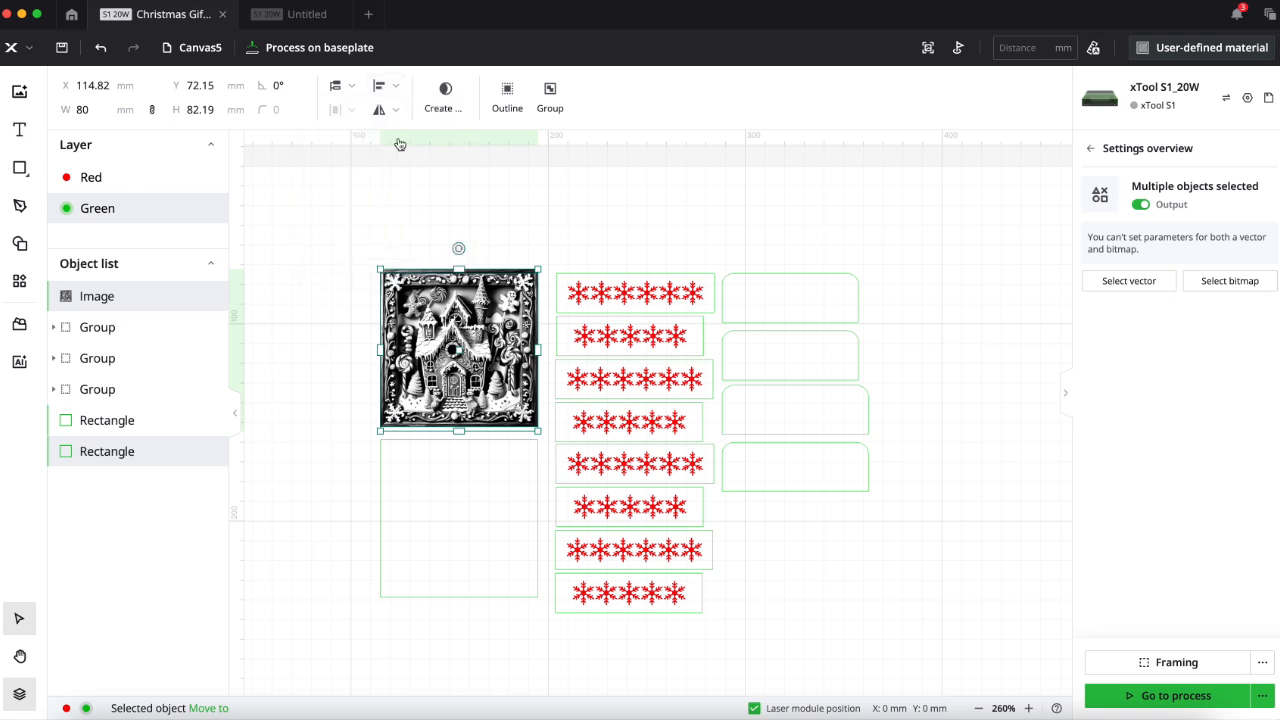
{"action": "left_click", "coordinate": [395, 88]}
{"action": "left_click", "coordinate": [397, 214]}
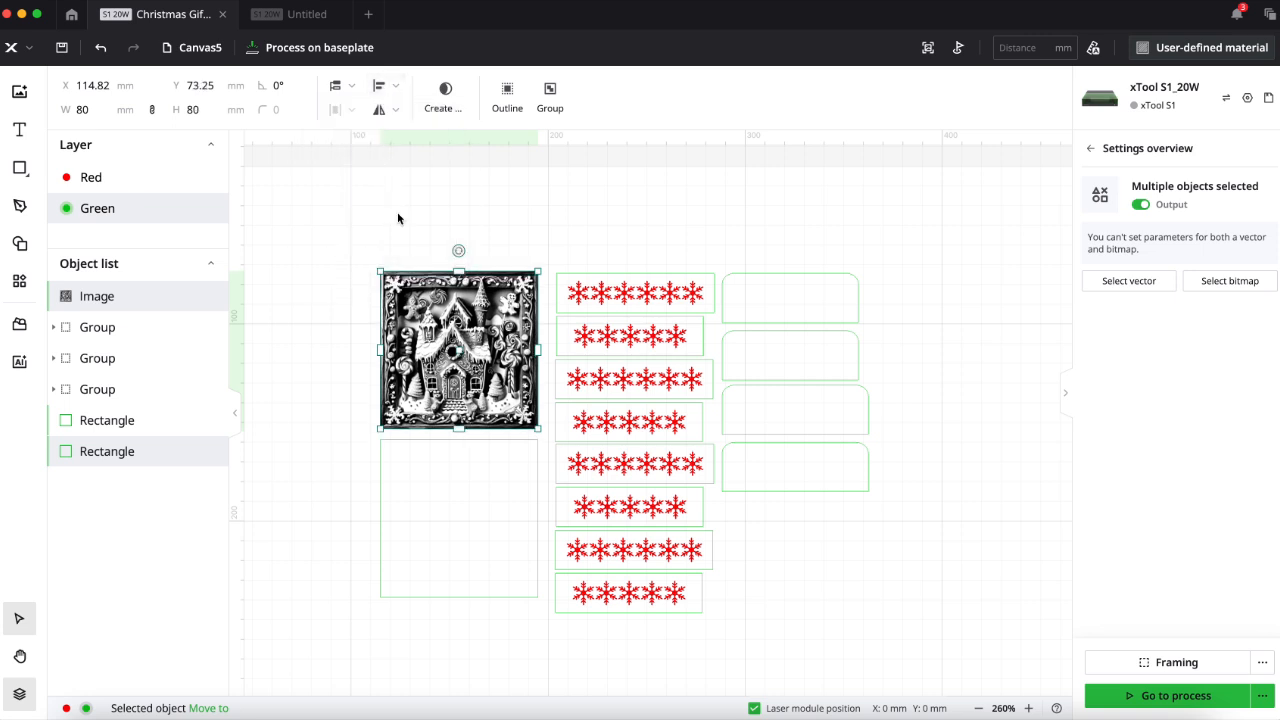
{"action": "left_click", "coordinate": [363, 238]}
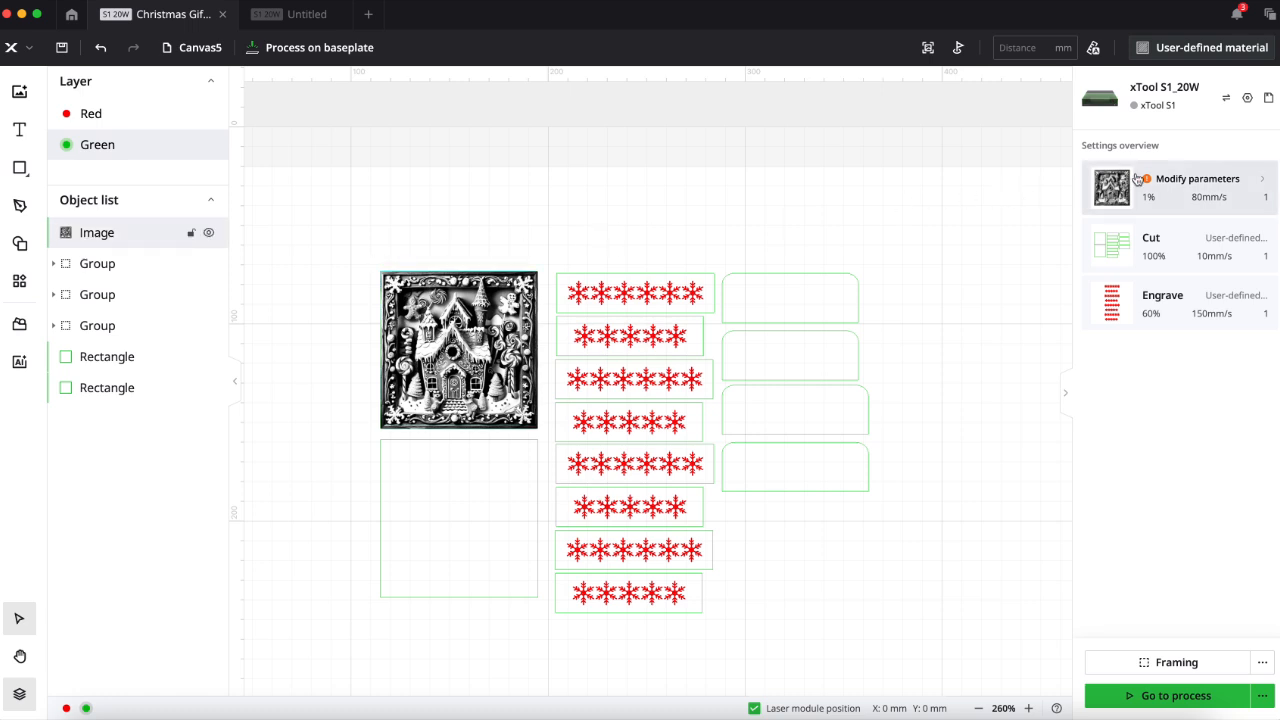
- Open the gingerbread image's engraving parameters and set the project material to 3mm Basswood Plywood
{"action": "left_click", "coordinate": [1191, 199]}
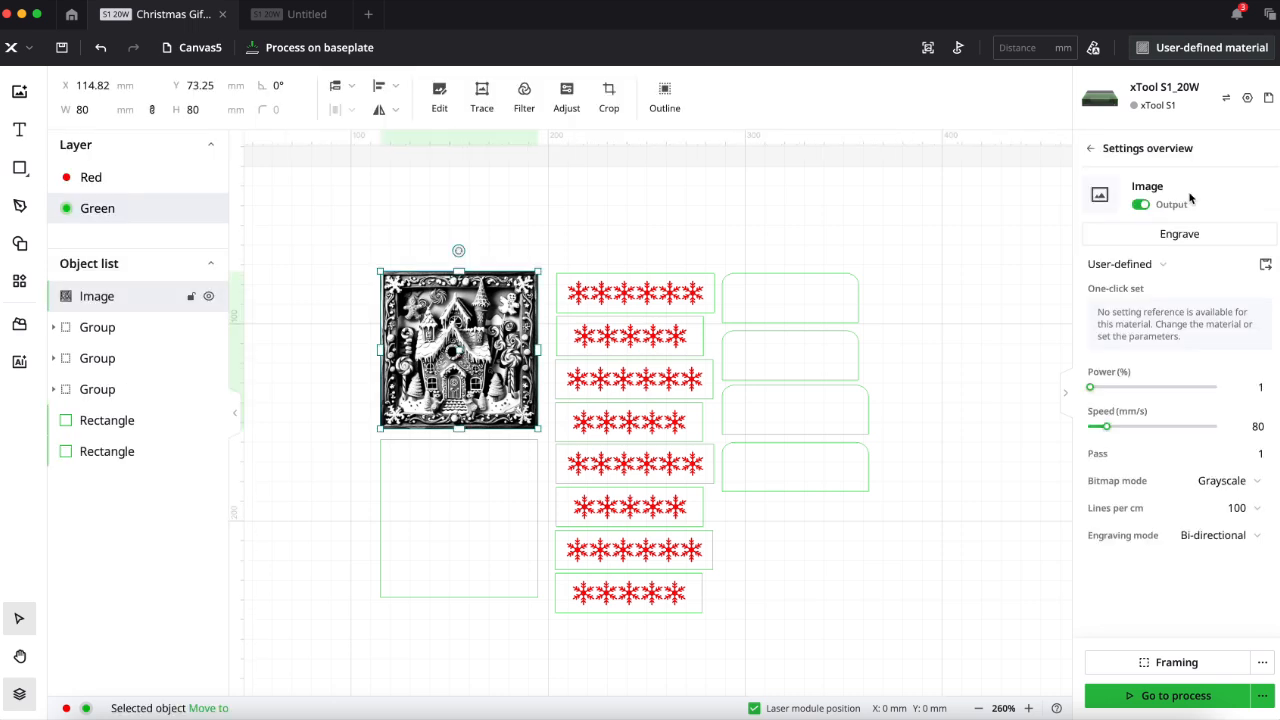
{"action": "left_click", "coordinate": [1166, 52]}
{"action": "left_click", "coordinate": [586, 314]}
{"action": "left_click", "coordinate": [832, 532]}
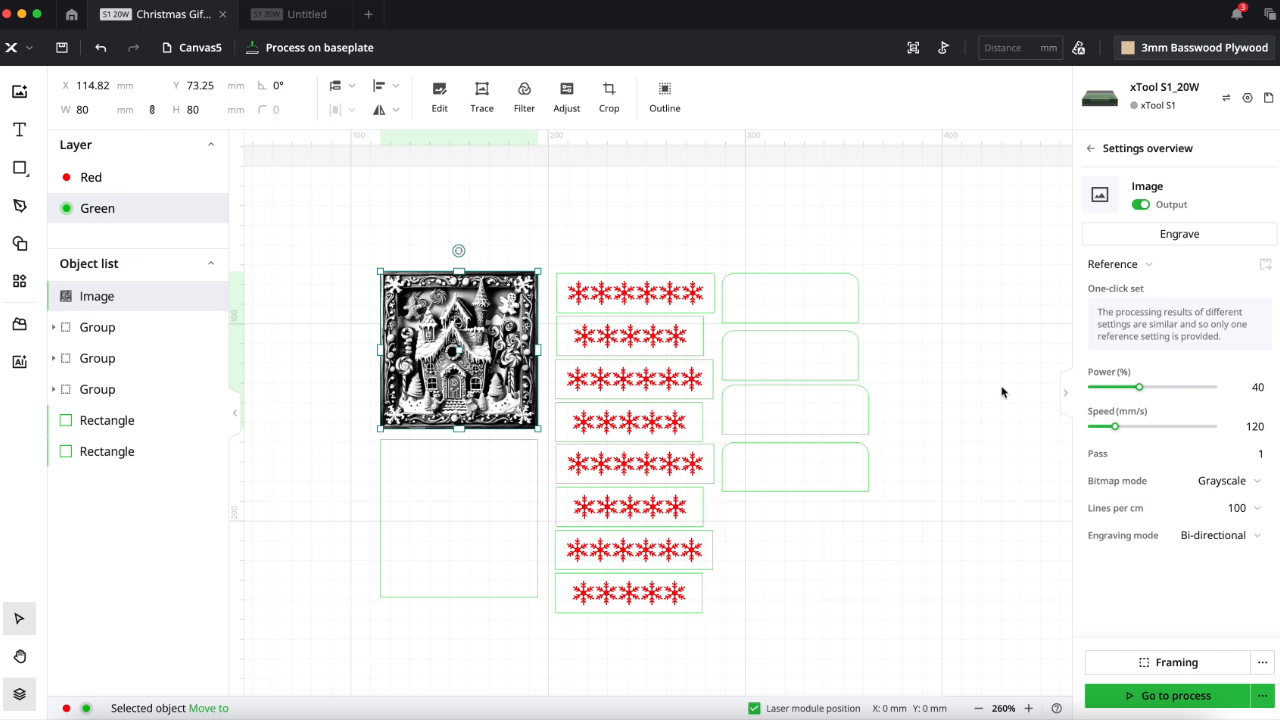
- Set the gingerbread image's engraving power to 80% and its speed to 150 mm/s
{"action": "left_click", "coordinate": [1140, 390]}
{"action": "left_click_drag", "start_coordinate": [1140, 392], "coordinate": [1190, 392]}
{"action": "left_click_drag", "start_coordinate": [1115, 427], "coordinate": [1122, 435]}
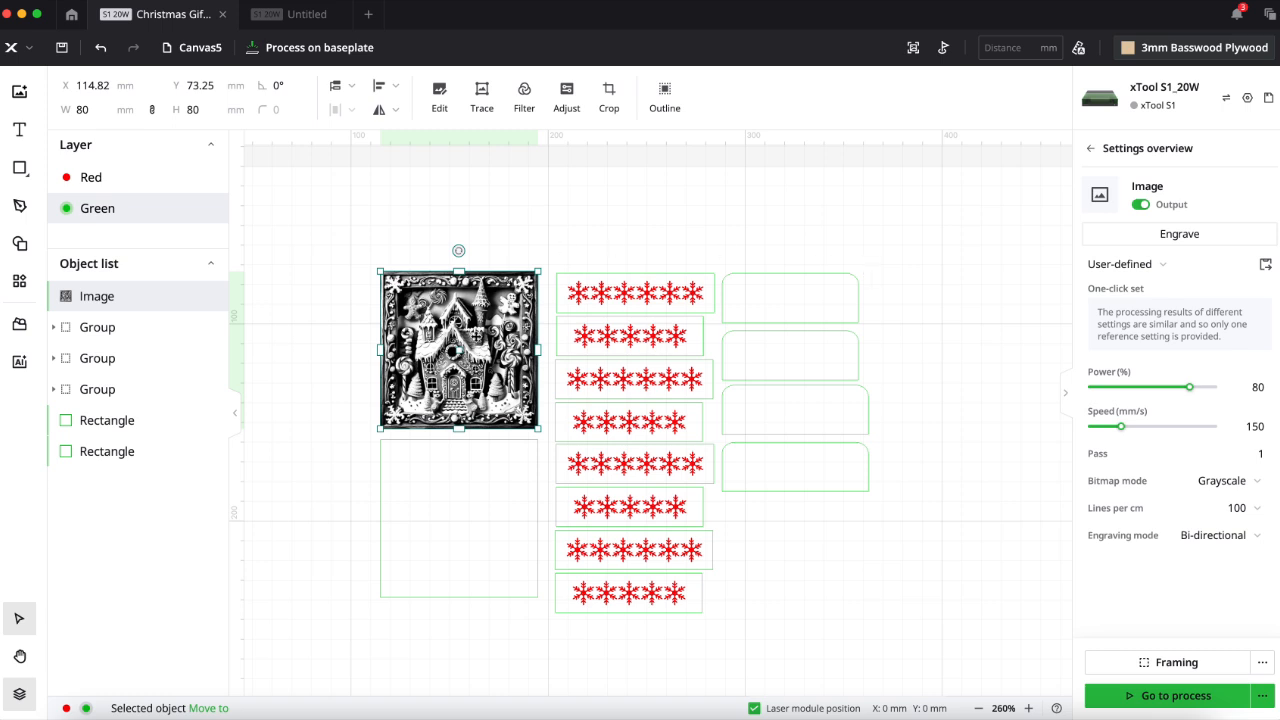
- Preview the gingerbread image's vector trace without saving it, and set the image's bitmap mode to Jarvis
{"action": "left_click", "coordinate": [481, 91]}
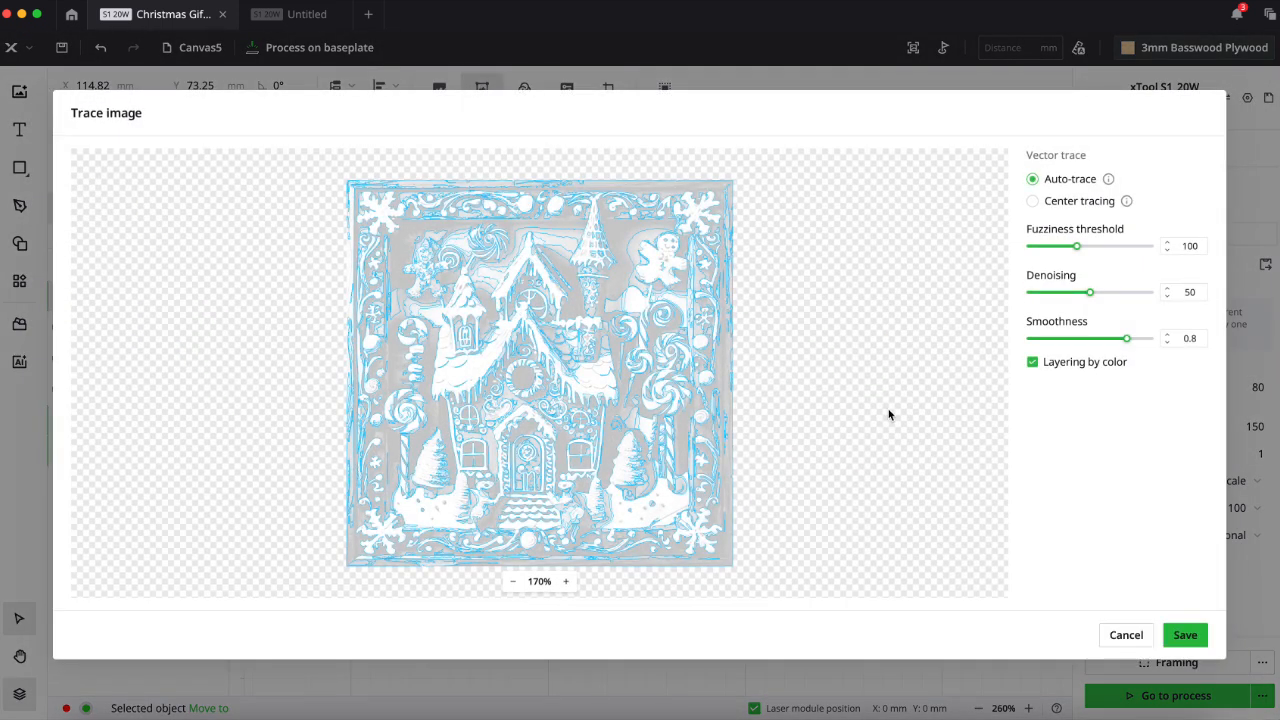
{"action": "left_click", "coordinate": [1126, 635]}
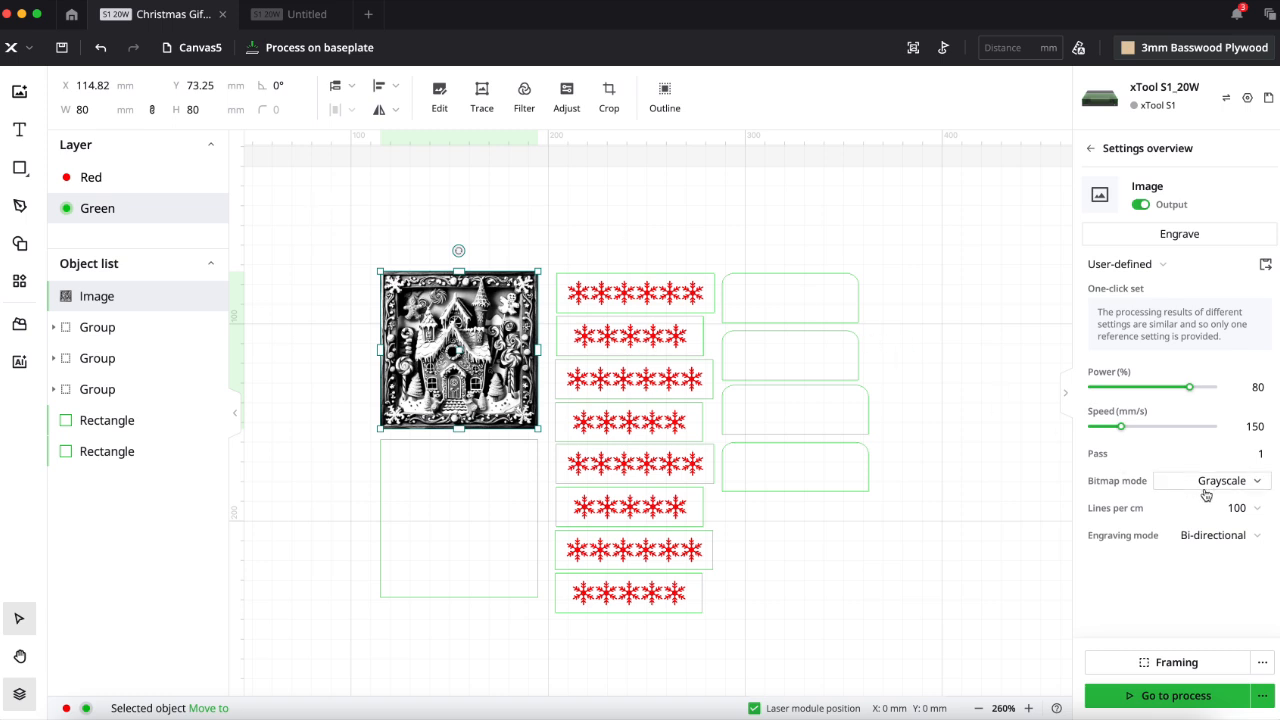
{"action": "left_click", "coordinate": [1259, 483]}
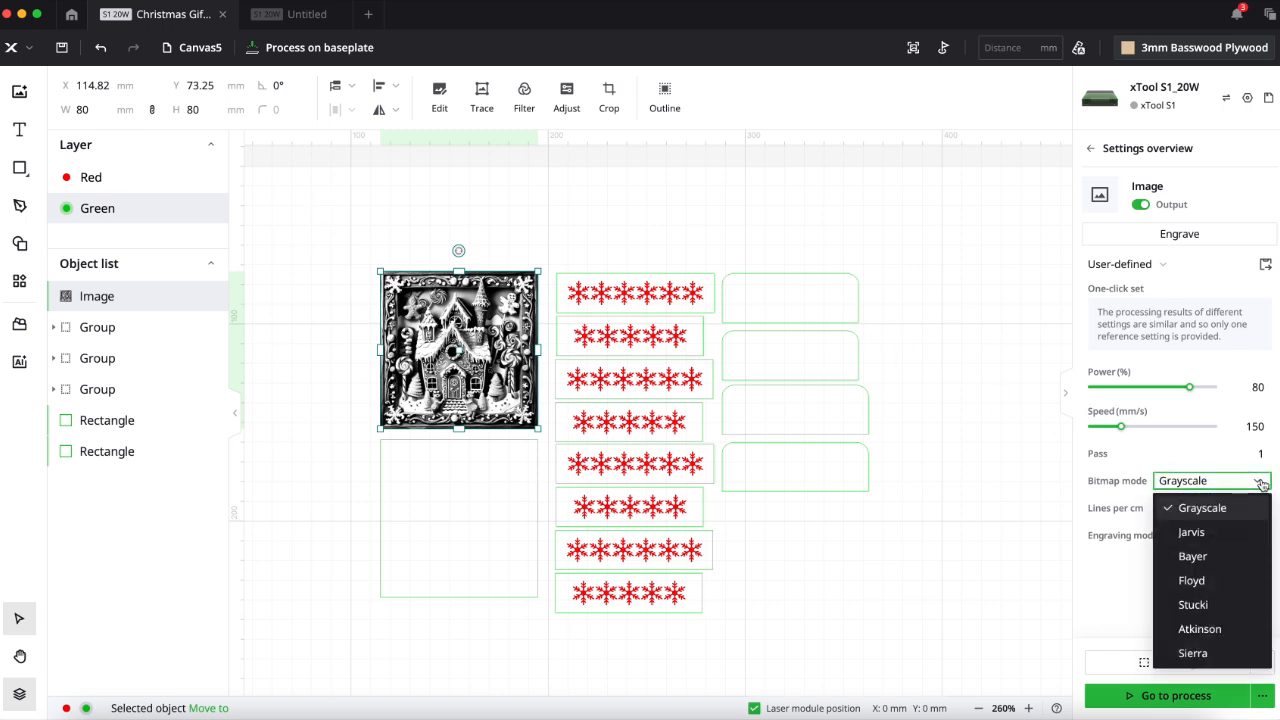
{"action": "left_click", "coordinate": [1216, 535]}
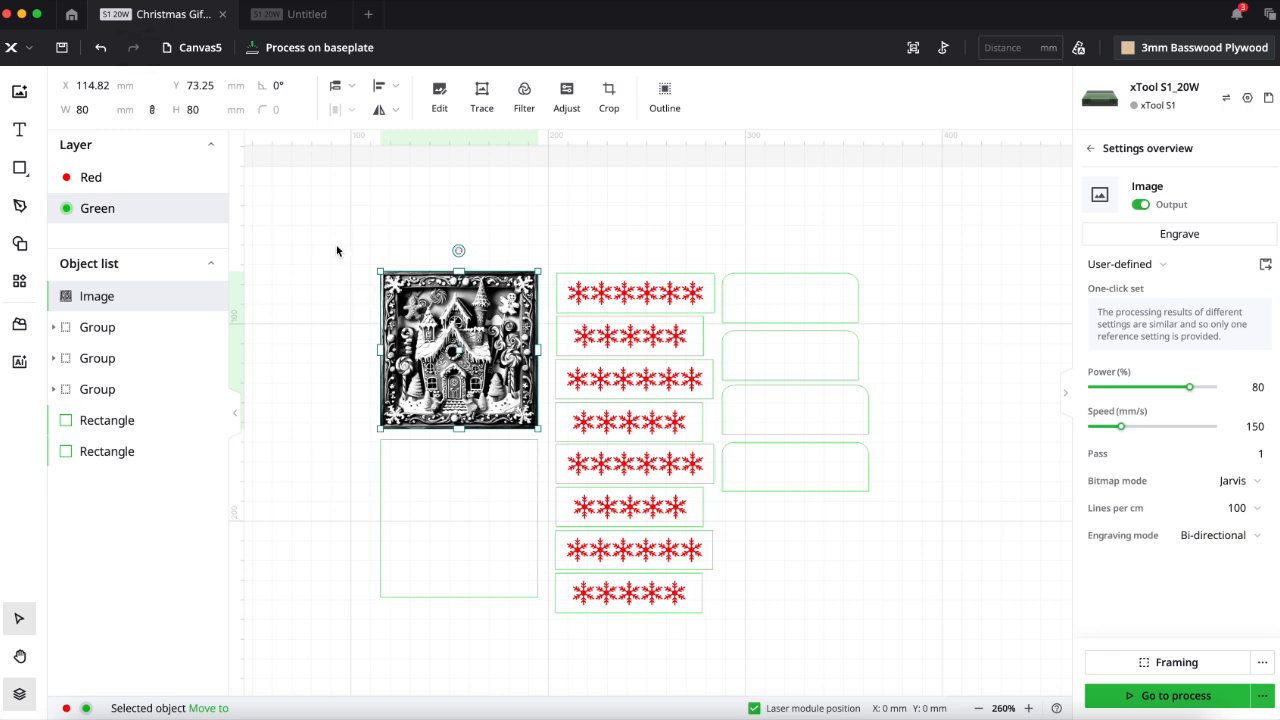
- Disable output for every object on the canvas, and re-enable it only for the gingerbread image and its surrounding square
{"action": "left_click", "coordinate": [480, 237]}
{"action": "left_click_drag", "start_coordinate": [480, 237], "coordinate": [937, 660]}
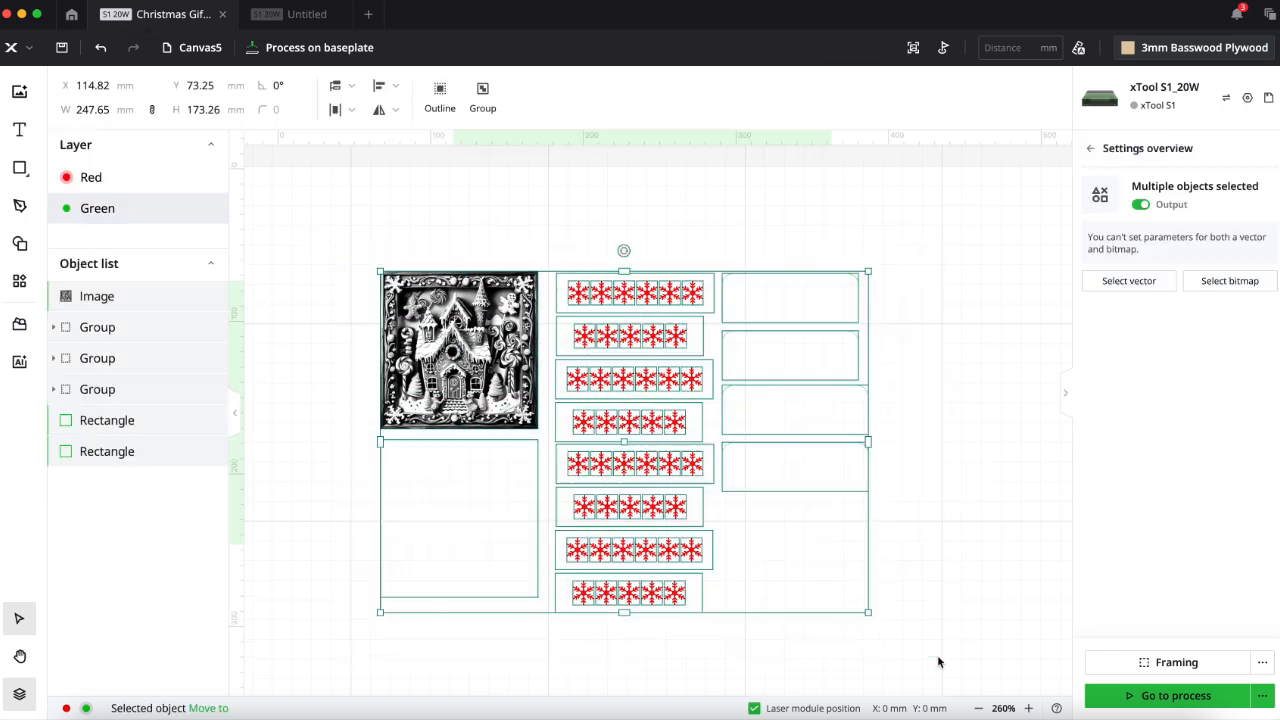
{"action": "left_click", "coordinate": [1140, 204]}
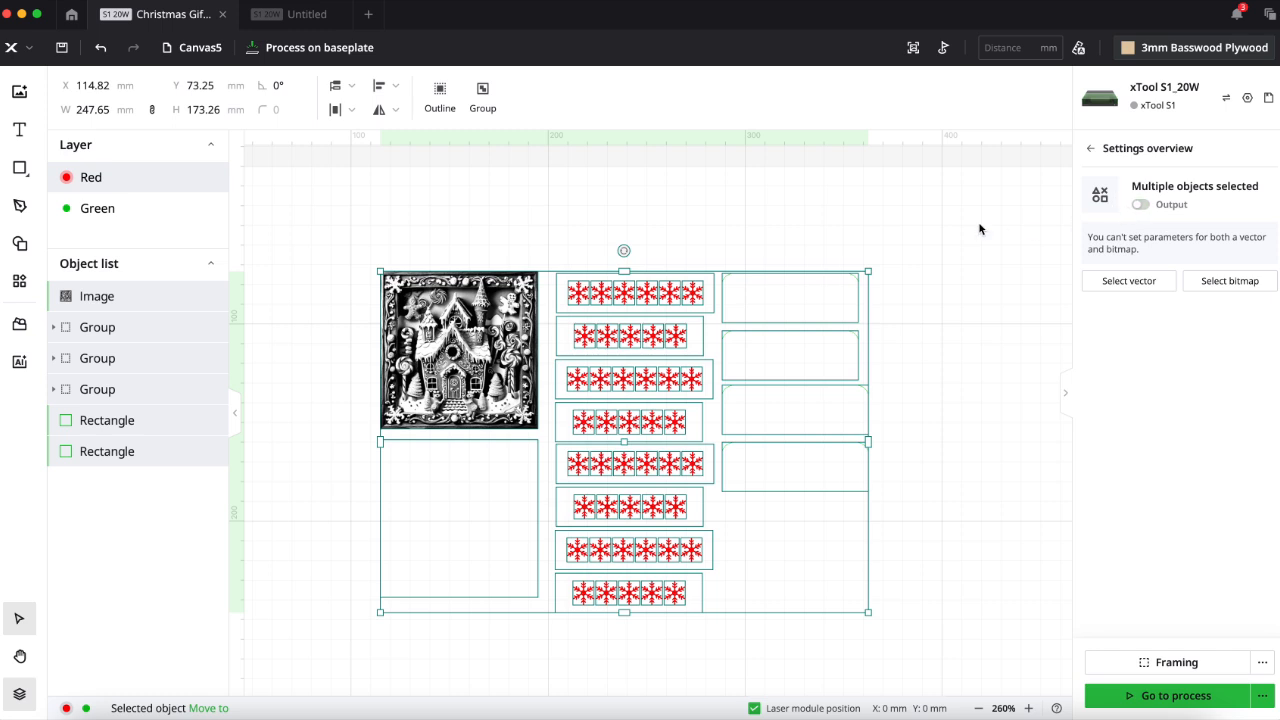
{"action": "left_click", "coordinate": [899, 237]}
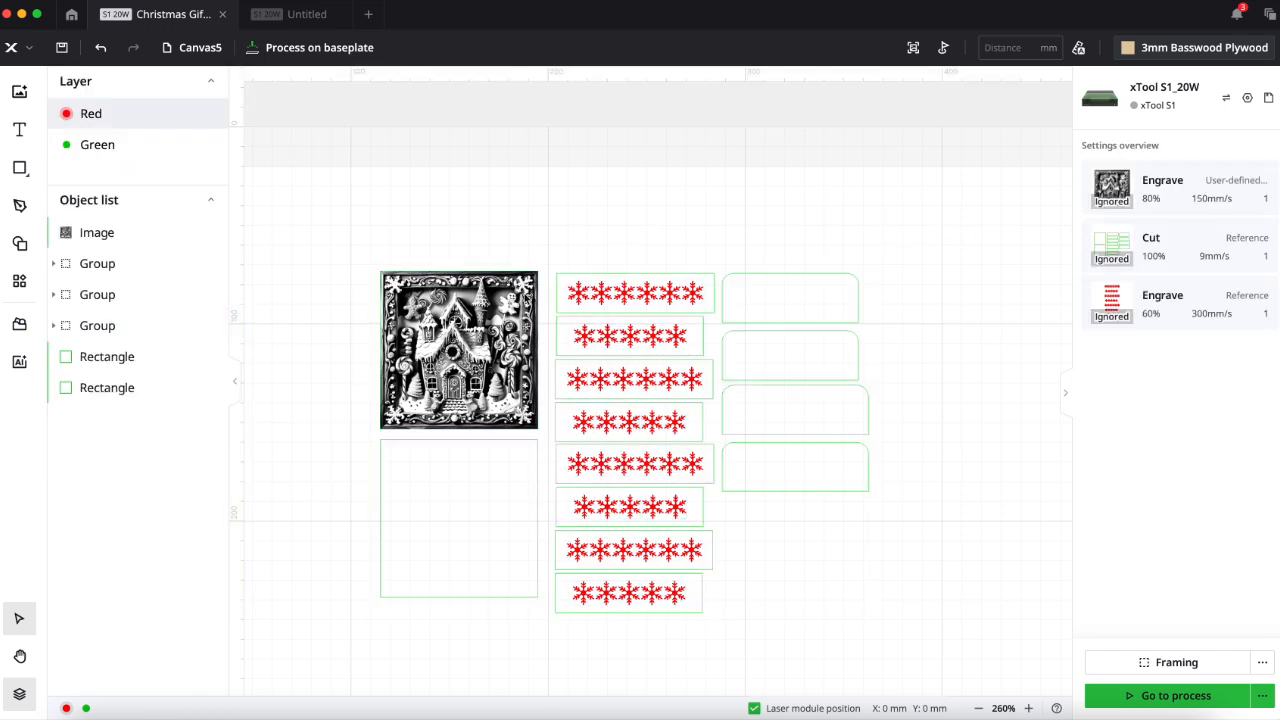
{"action": "left_click_drag", "start_coordinate": [359, 248], "coordinate": [543, 432]}
{"action": "left_click", "coordinate": [1142, 205]}
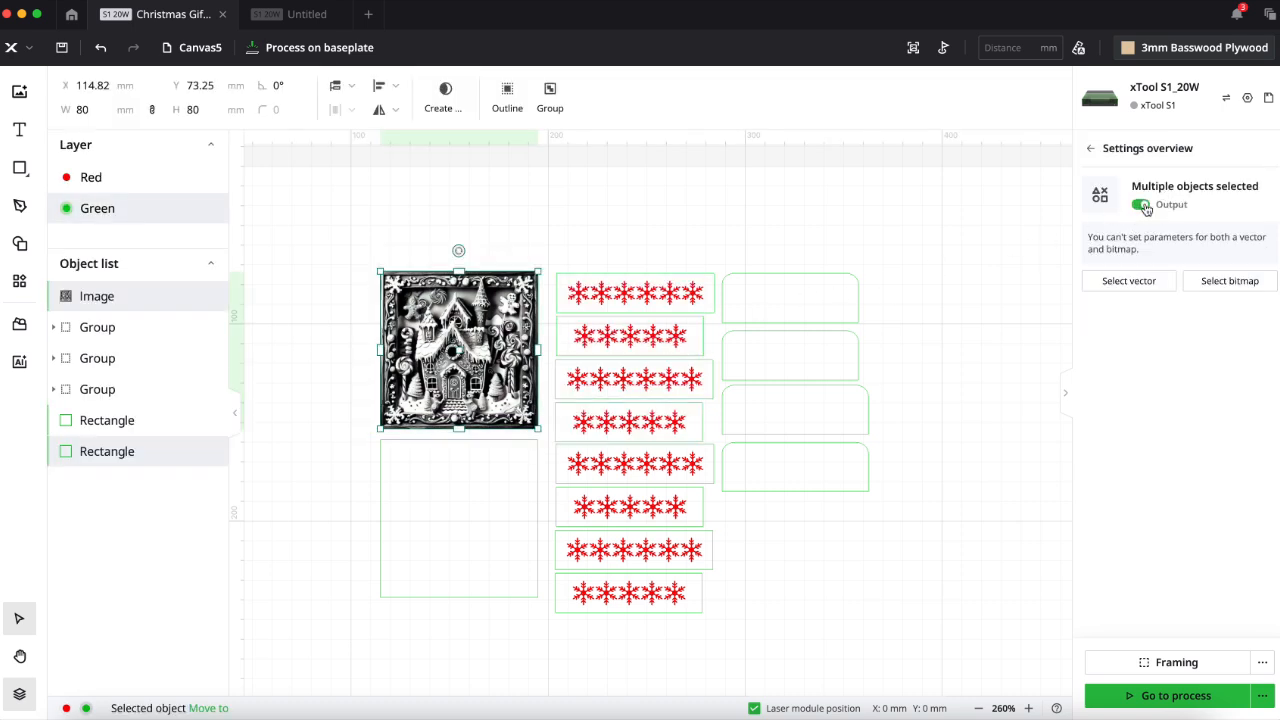
- Connect the xTool S1 laser machine and run the automatic distance measurement
{"action": "left_click", "coordinate": [1227, 98]}
{"action": "left_click", "coordinate": [853, 310]}
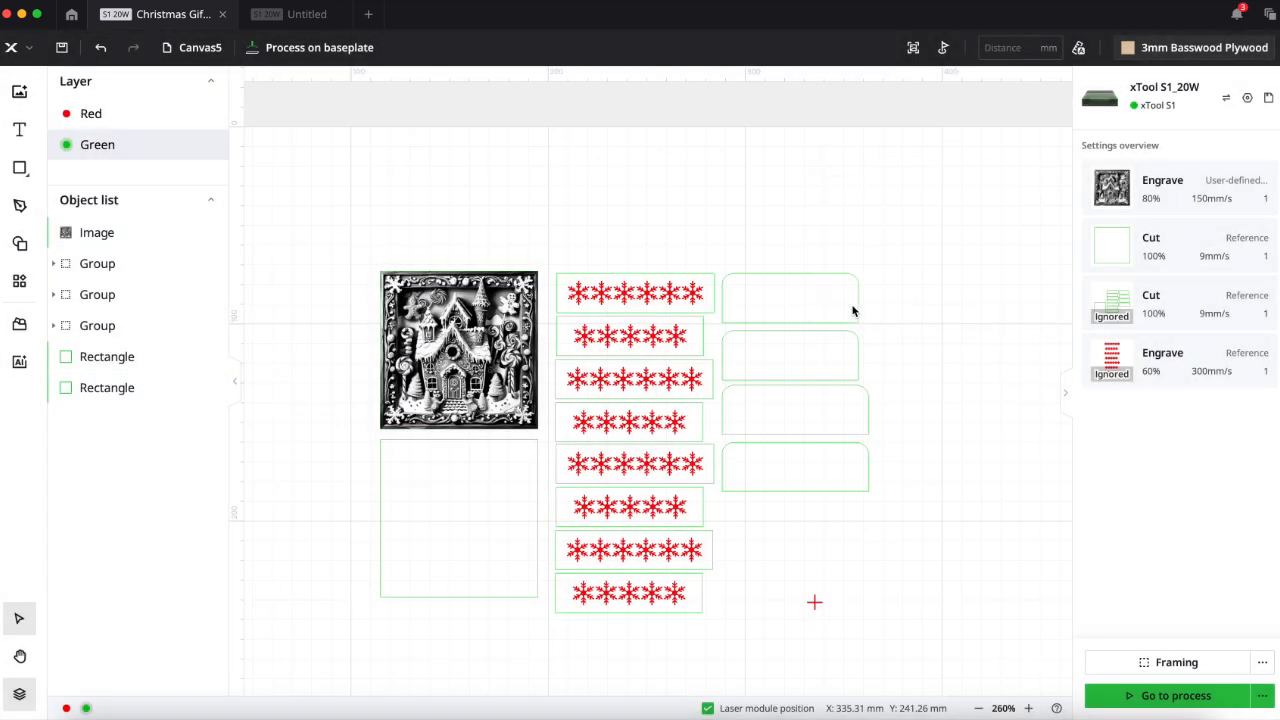
{"action": "left_click", "coordinate": [468, 310]}
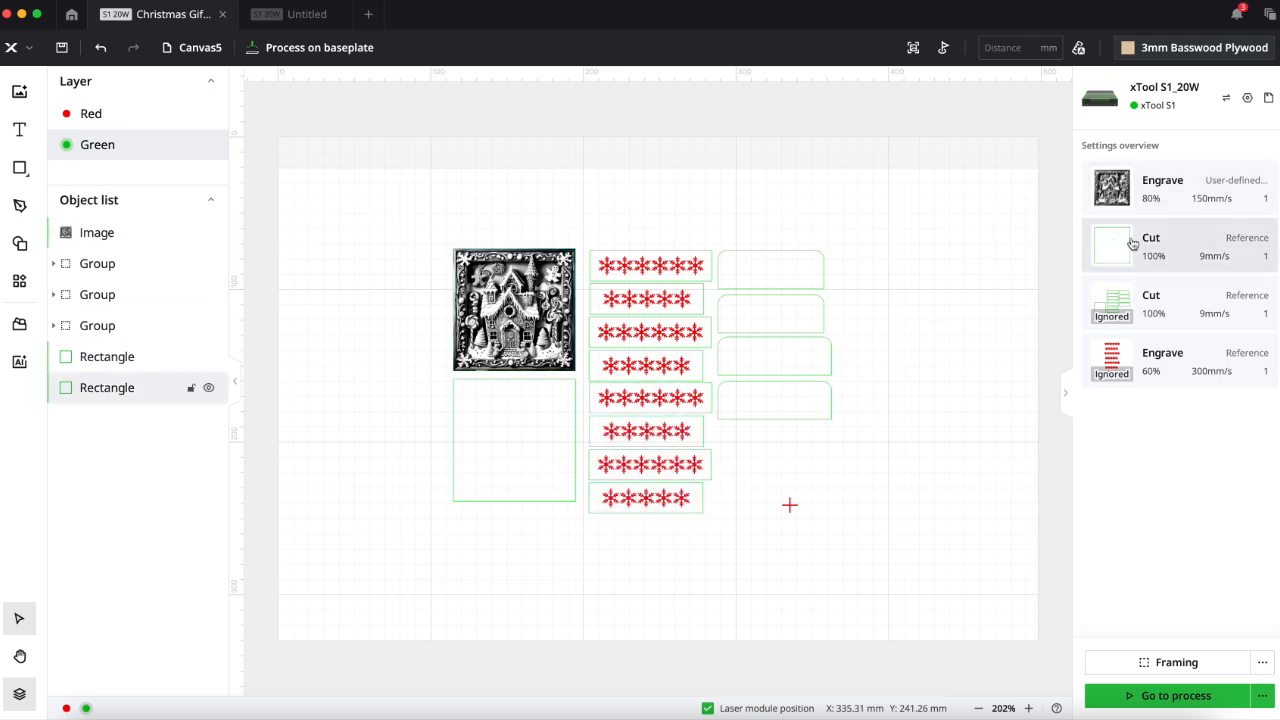
{"action": "left_click", "coordinate": [1079, 49]}
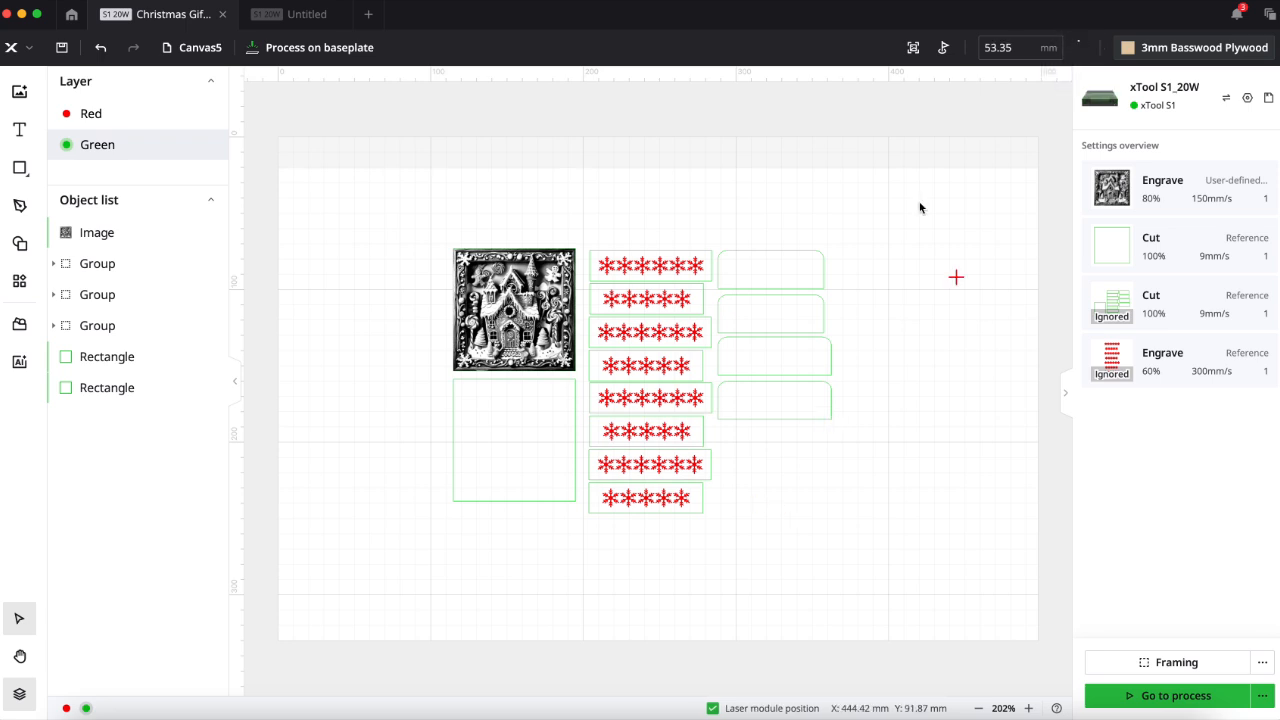
- Set the cutting speed of the square around the gingerbread image to 10 mm/s
{"action": "left_click", "coordinate": [1126, 247]}
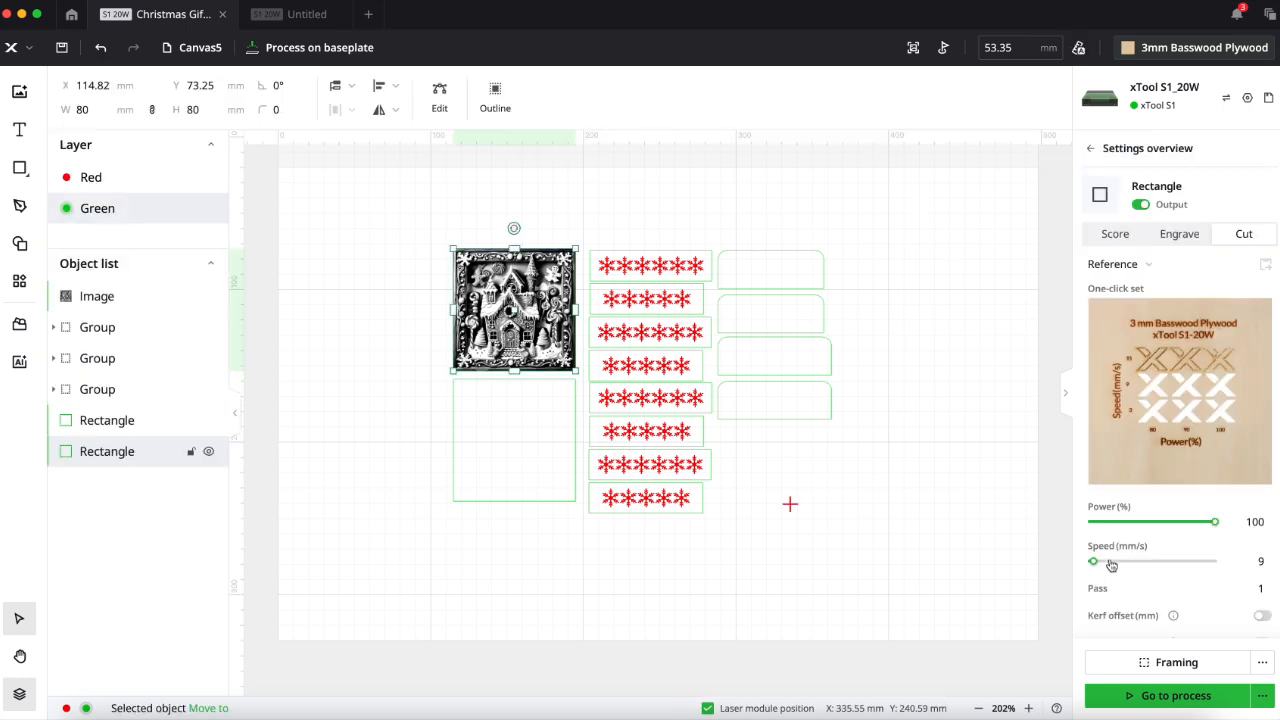
{"action": "left_click_drag", "start_coordinate": [1094, 563], "coordinate": [1095, 566]}
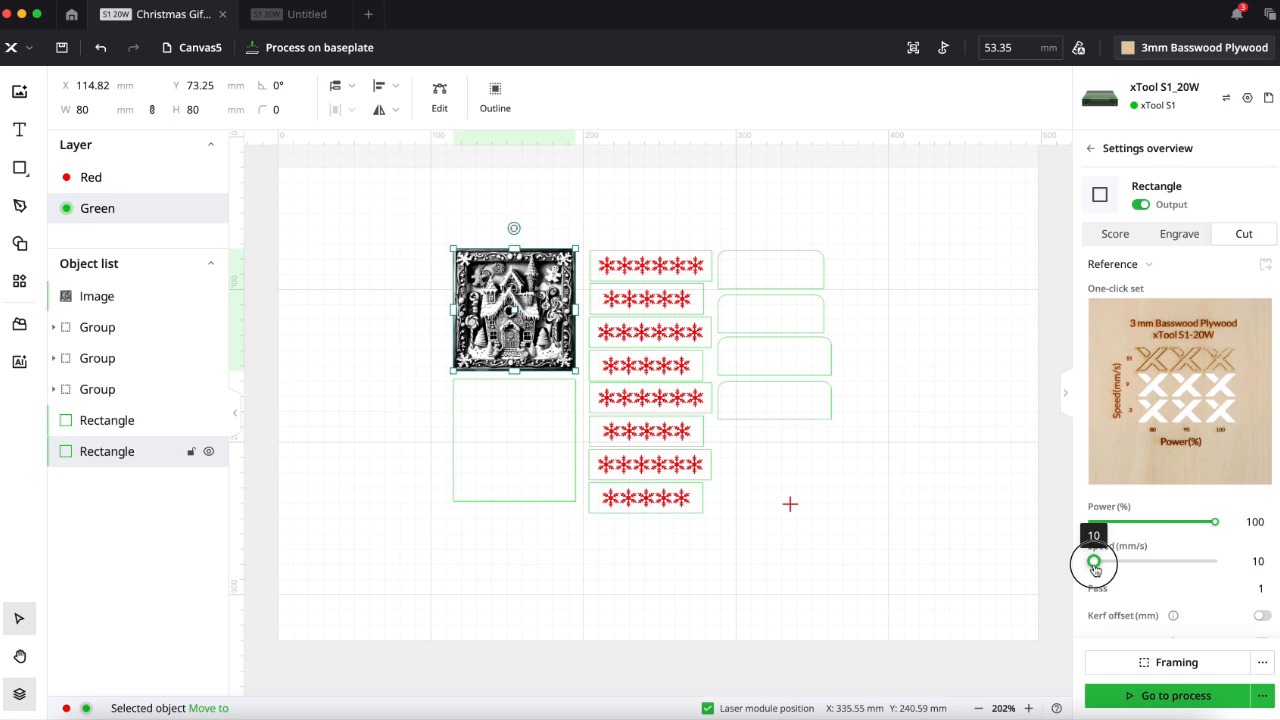
{"action": "left_click", "coordinate": [1034, 522]}
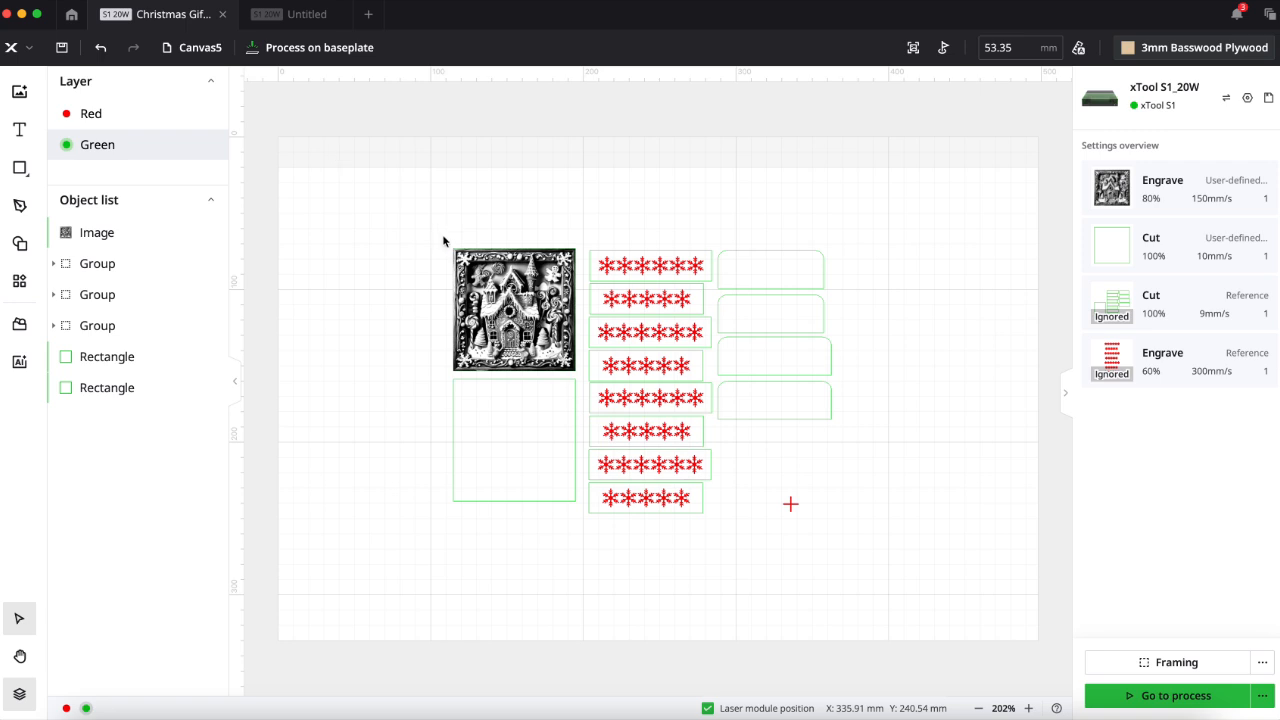
- Move the gingerbread image and its square so their upper-left corner meets the red laser position marker, and start processing the job
{"action": "left_click_drag", "start_coordinate": [429, 233], "coordinate": [579, 371]}
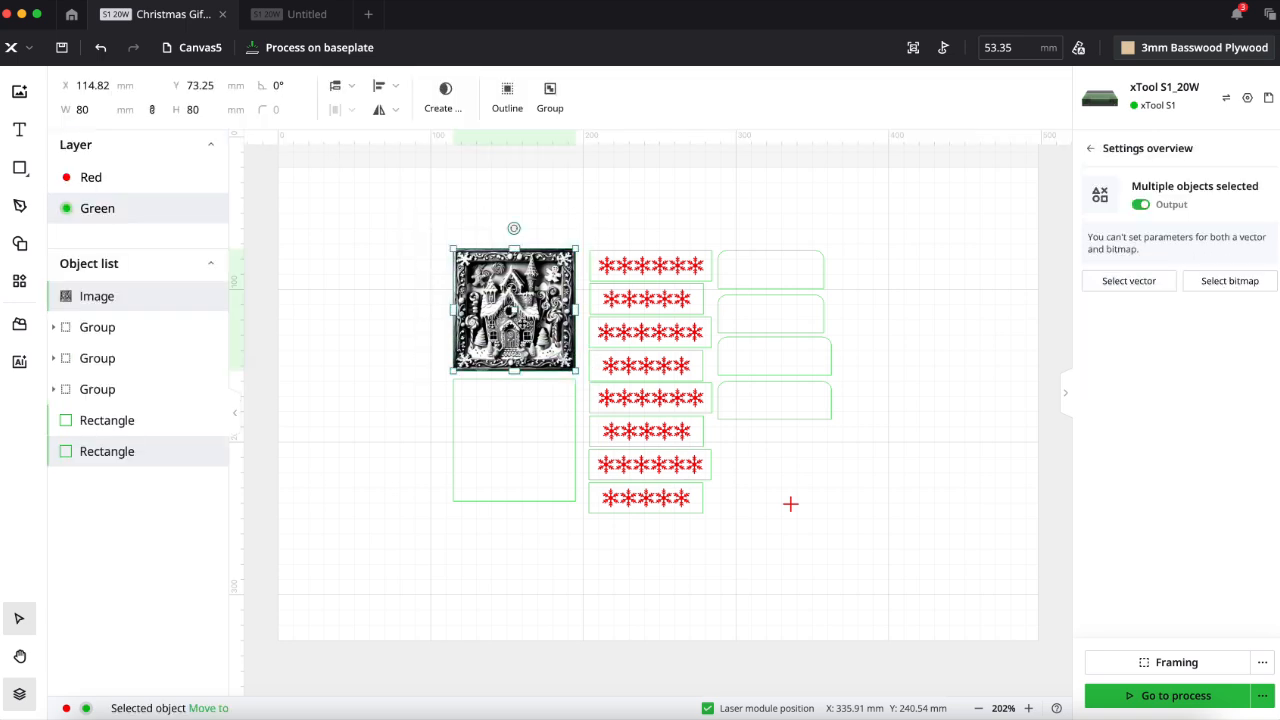
{"action": "left_click_drag", "start_coordinate": [512, 314], "coordinate": [858, 567]}
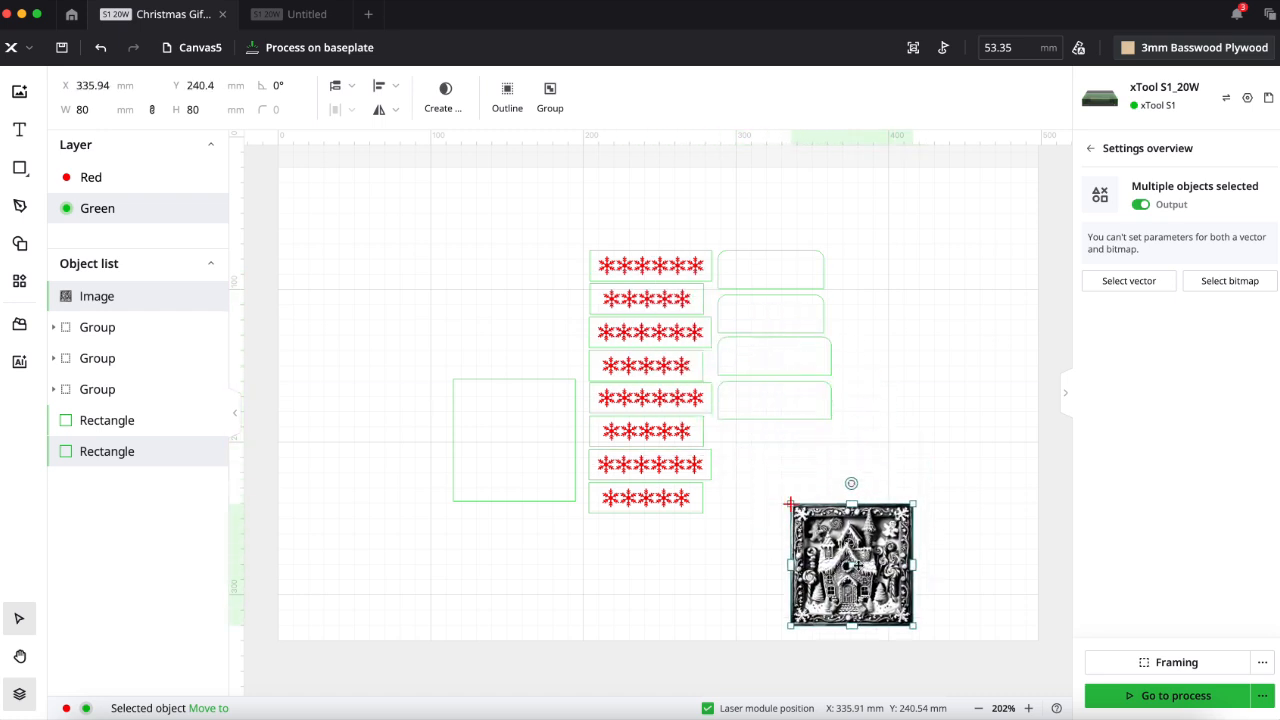
{"action": "left_click", "coordinate": [1184, 696]}
{"action": "left_click", "coordinate": [1258, 50]}
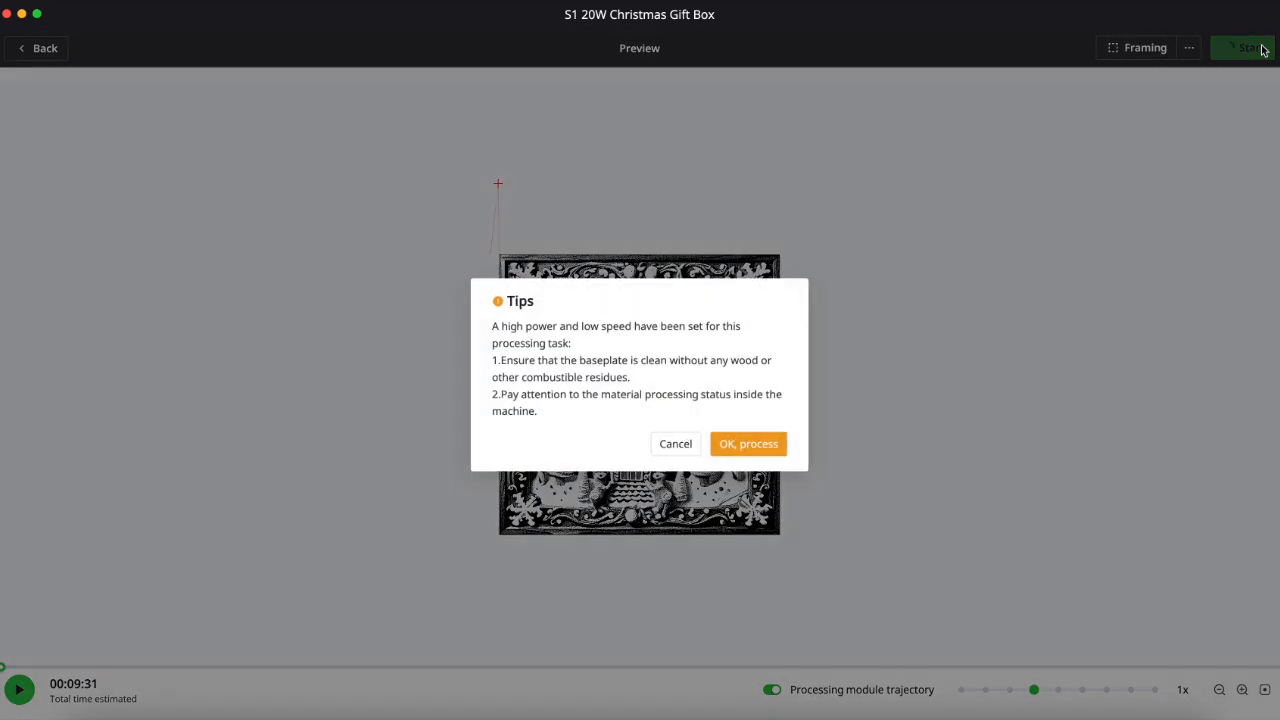
{"action": "left_click", "coordinate": [738, 444]}
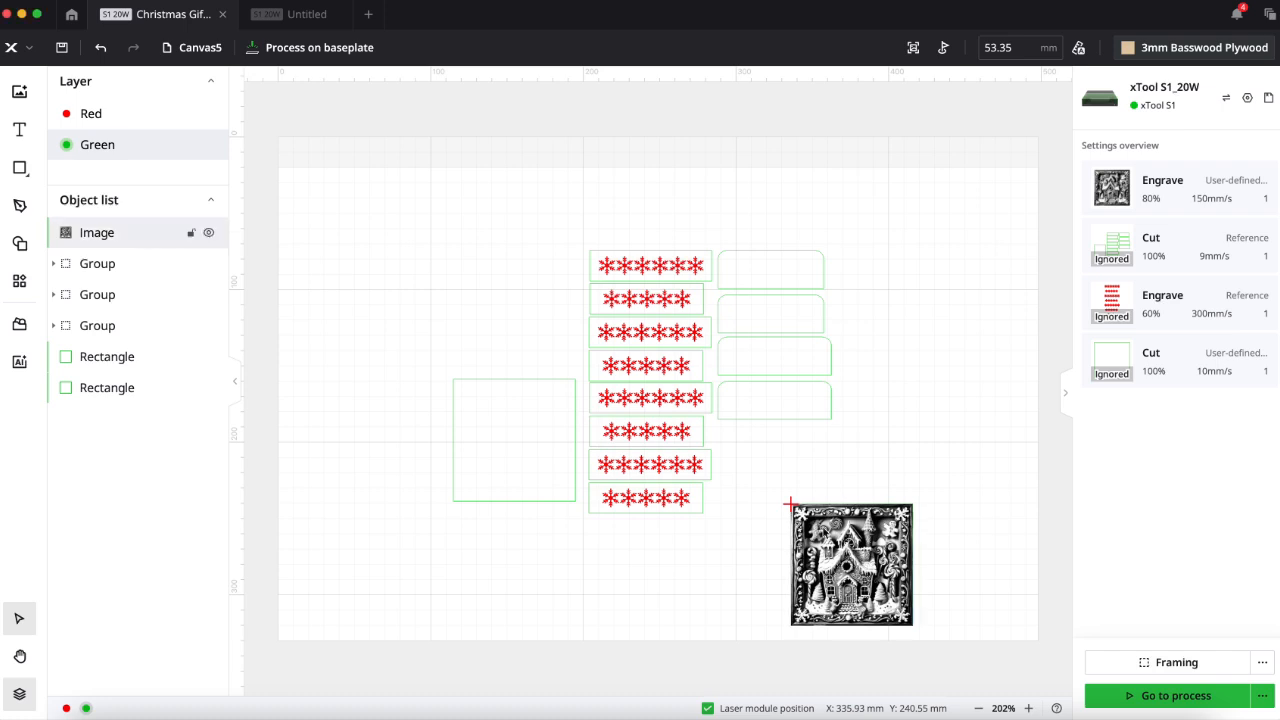
- Trace the gingerbread image into vectors using Auto-trace with layering by color, and save the result
{"action": "left_click", "coordinate": [835, 548]}
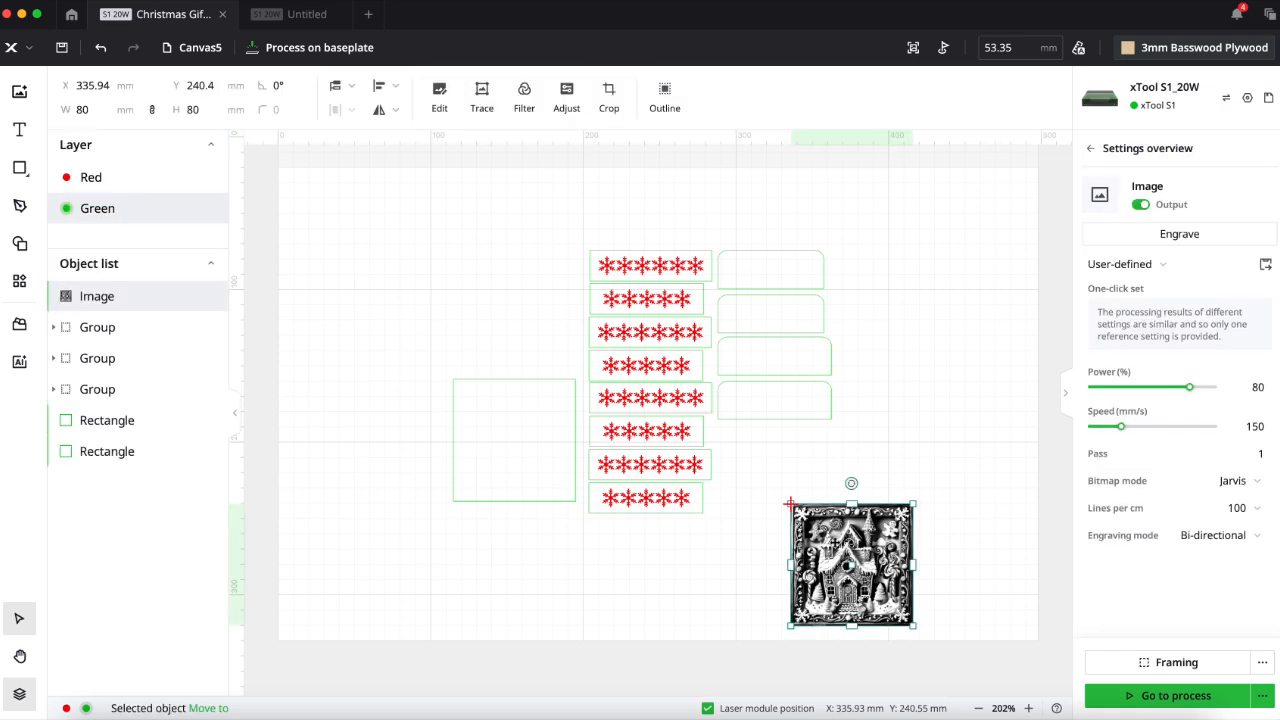
{"action": "left_click", "coordinate": [482, 92]}
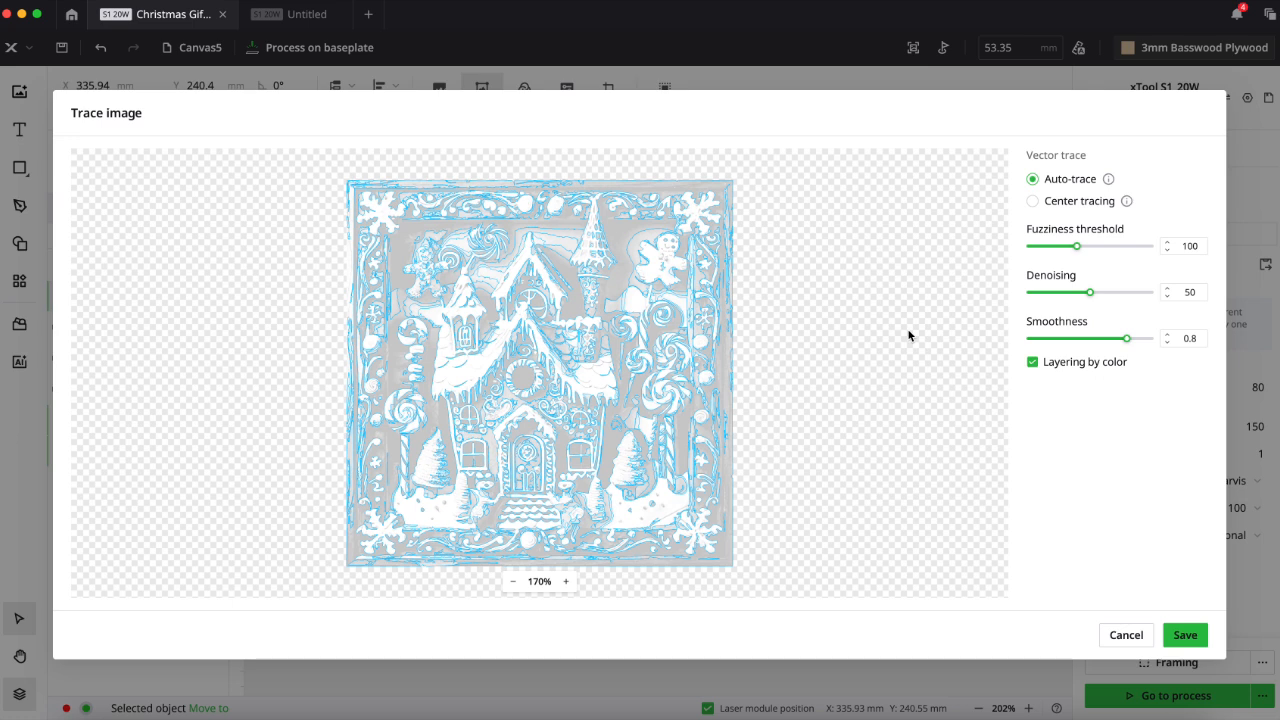
{"action": "left_click", "coordinate": [1184, 637]}
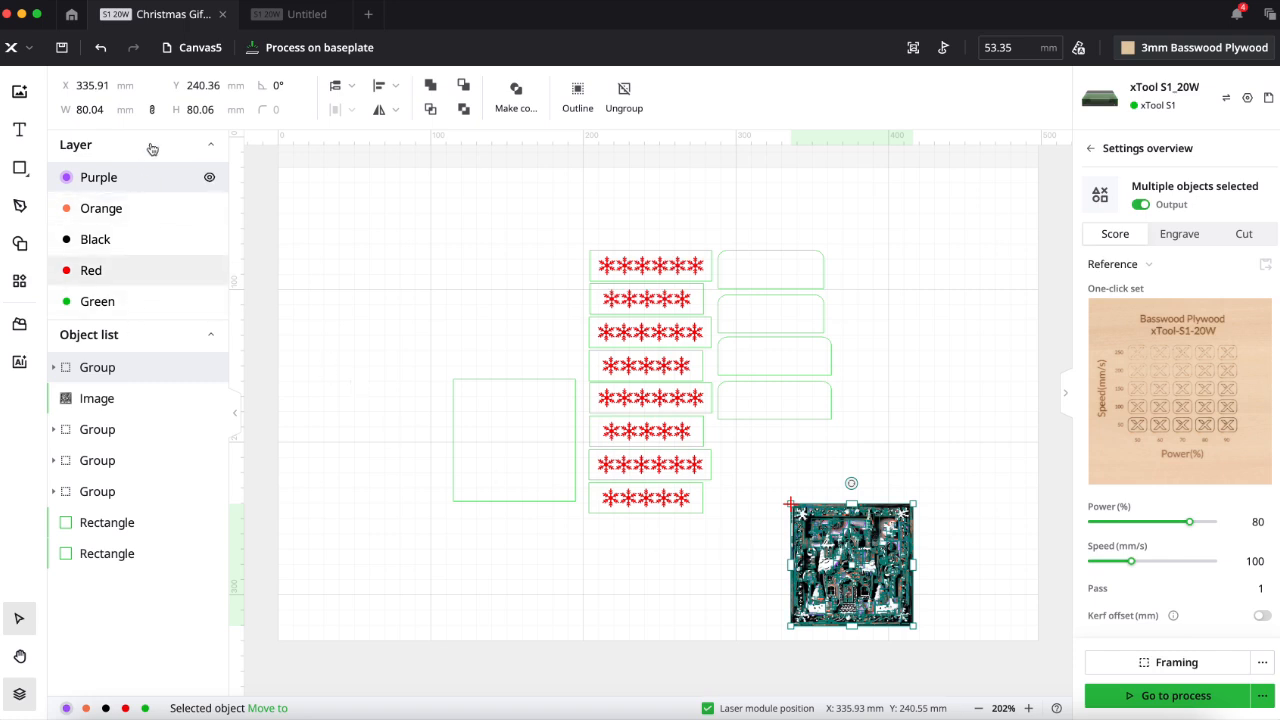
- Delete the Purple and Orange layers of the gingerbread trace together with all objects on them
{"action": "left_click", "coordinate": [155, 303]}
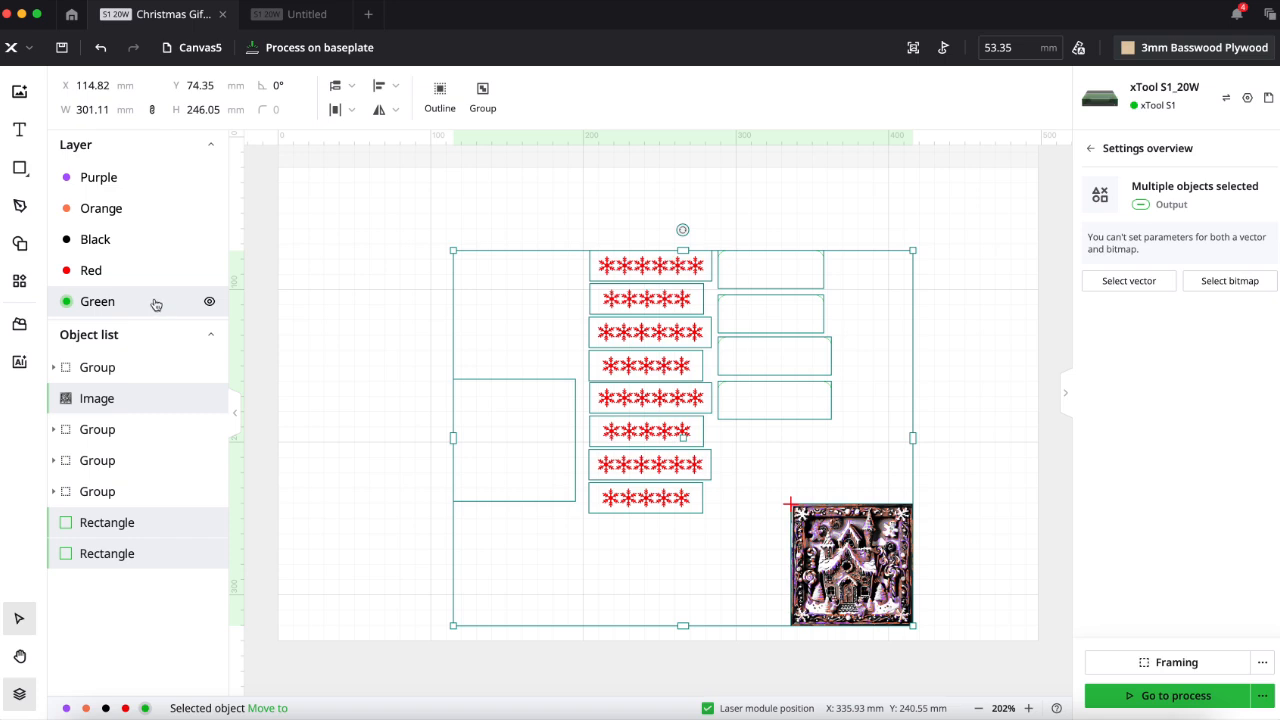
{"action": "left_click", "coordinate": [272, 325]}
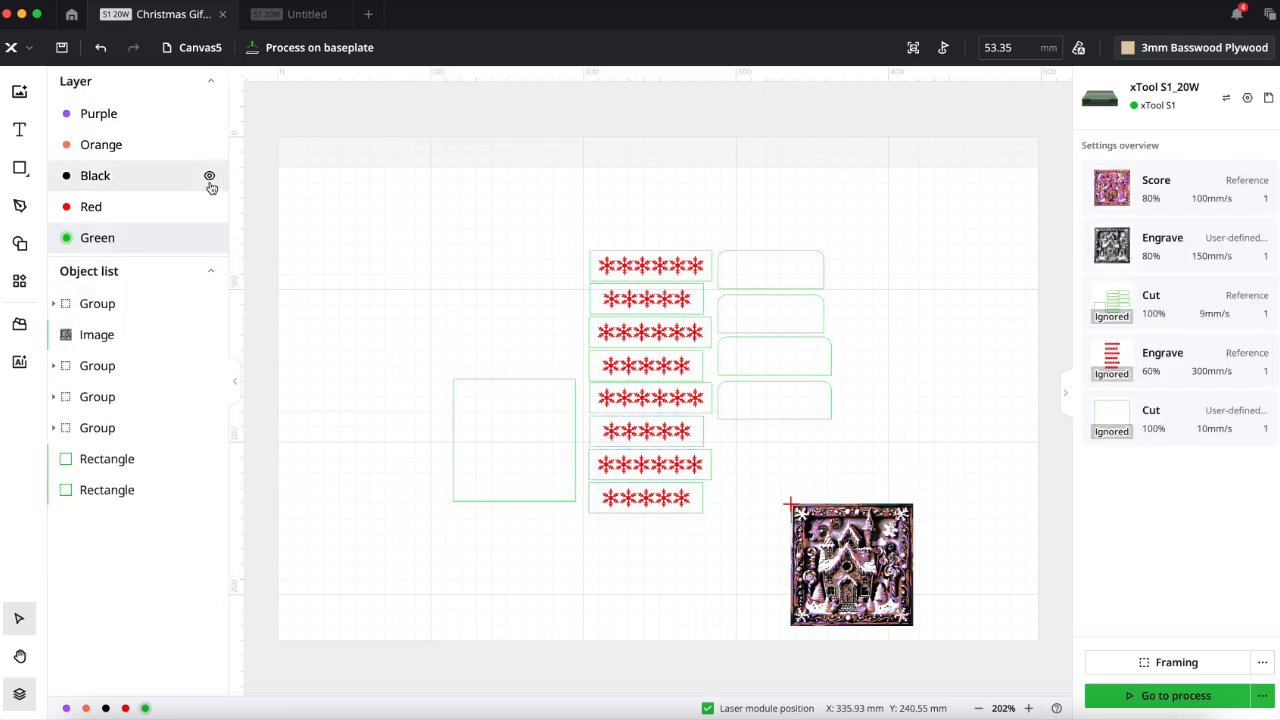
{"action": "right_click", "coordinate": [138, 114]}
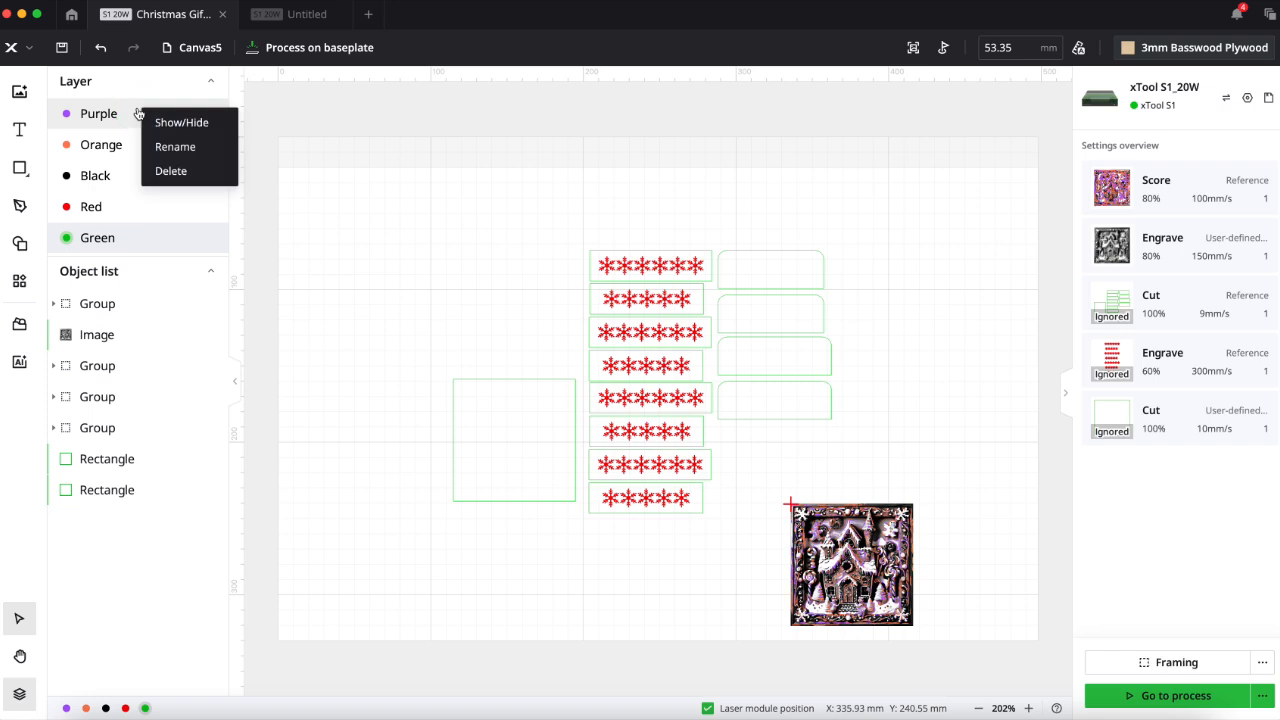
{"action": "left_click", "coordinate": [157, 172]}
{"action": "left_click", "coordinate": [768, 406]}
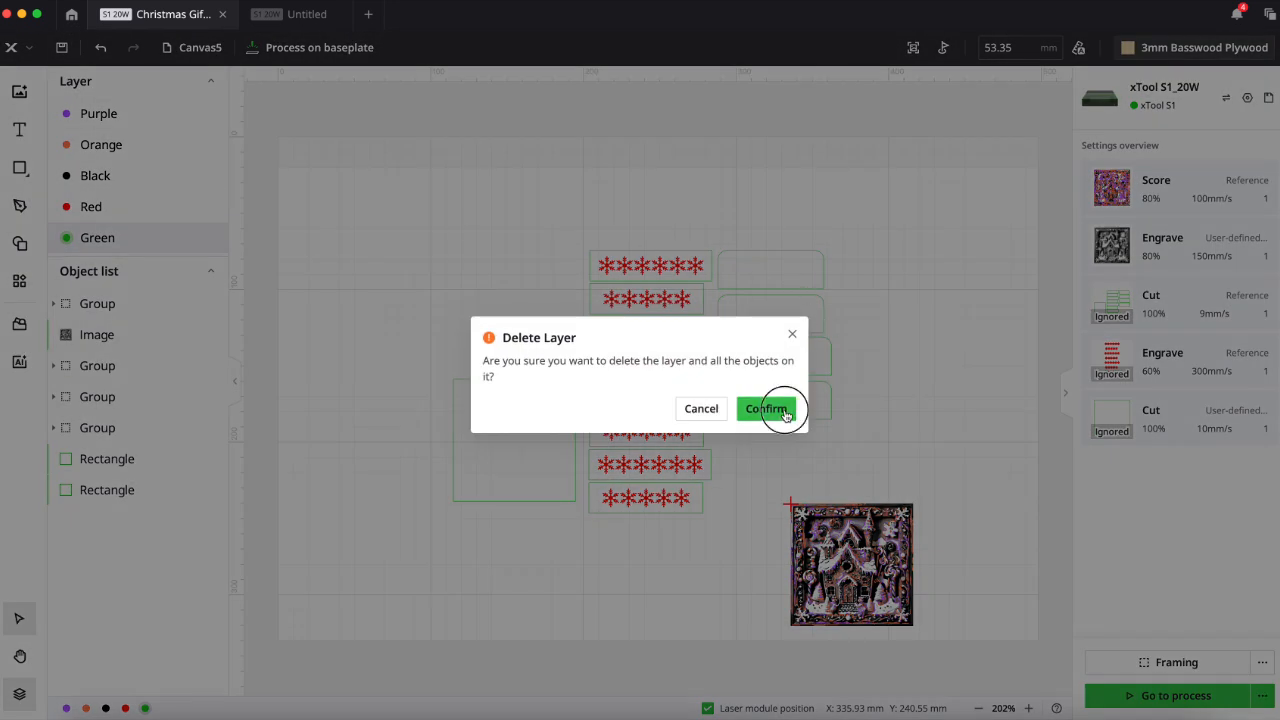
{"action": "right_click", "coordinate": [117, 115]}
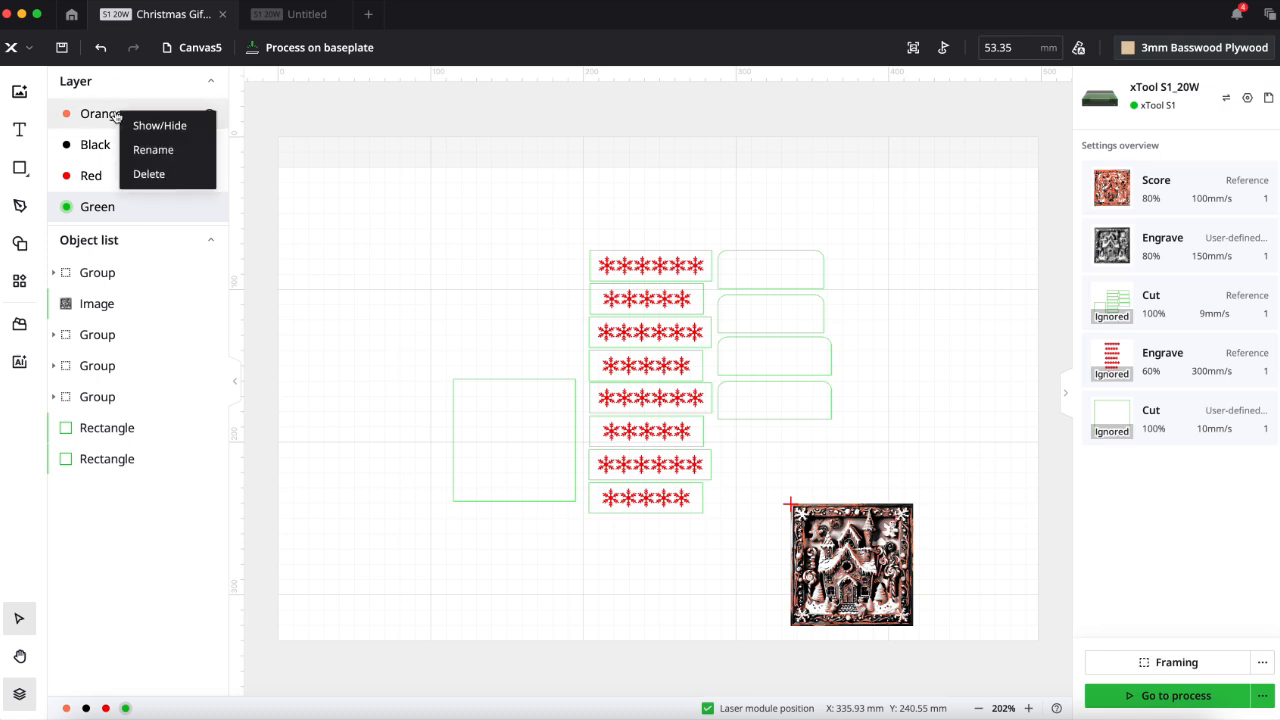
{"action": "left_click", "coordinate": [149, 174]}
{"action": "left_click", "coordinate": [768, 410]}
- Move all box pieces, their snowflakes and the empty square beside them to the Yellow layer
{"action": "left_click_drag", "start_coordinate": [479, 214], "coordinate": [857, 534]}
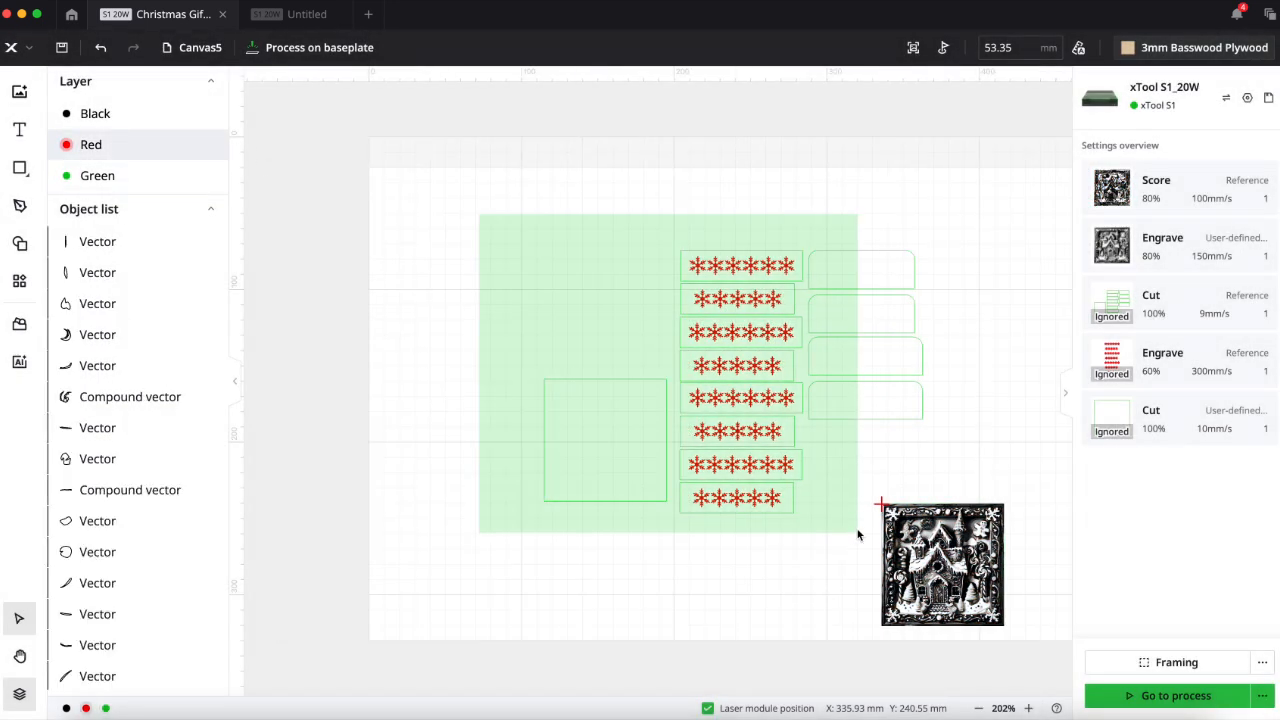
{"action": "right_click", "coordinate": [711, 384]}
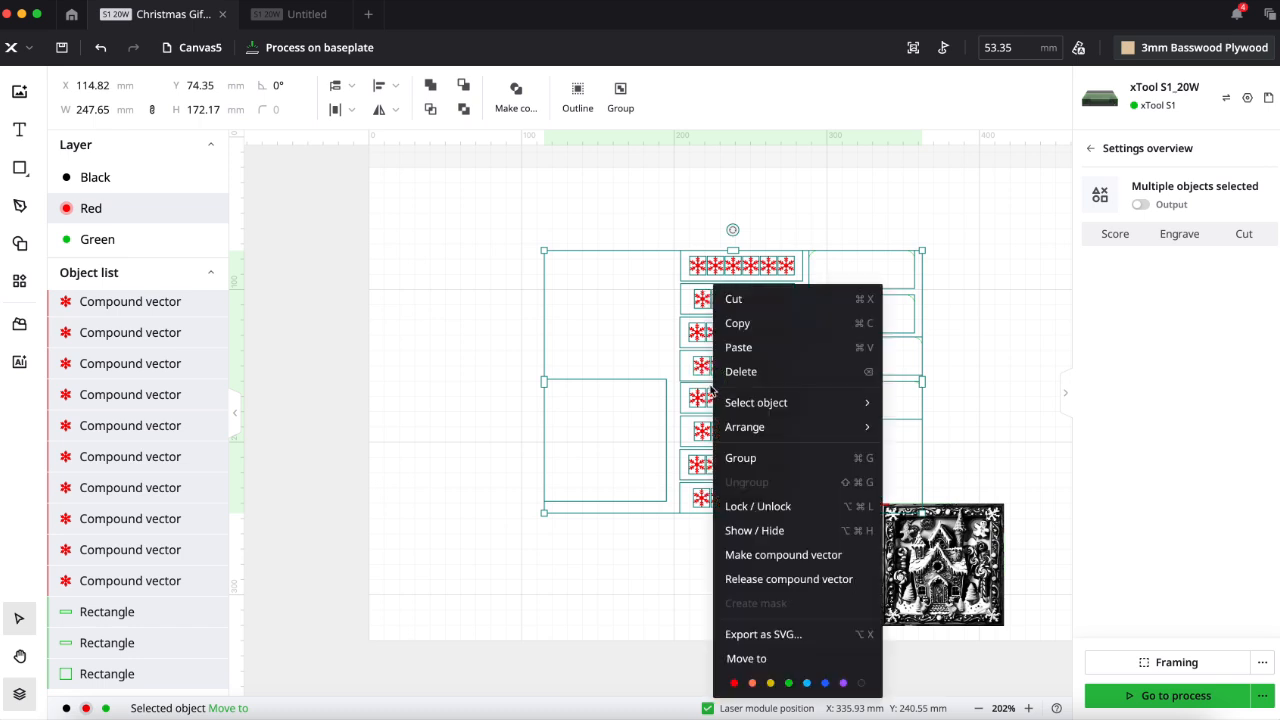
{"action": "left_click", "coordinate": [771, 683]}
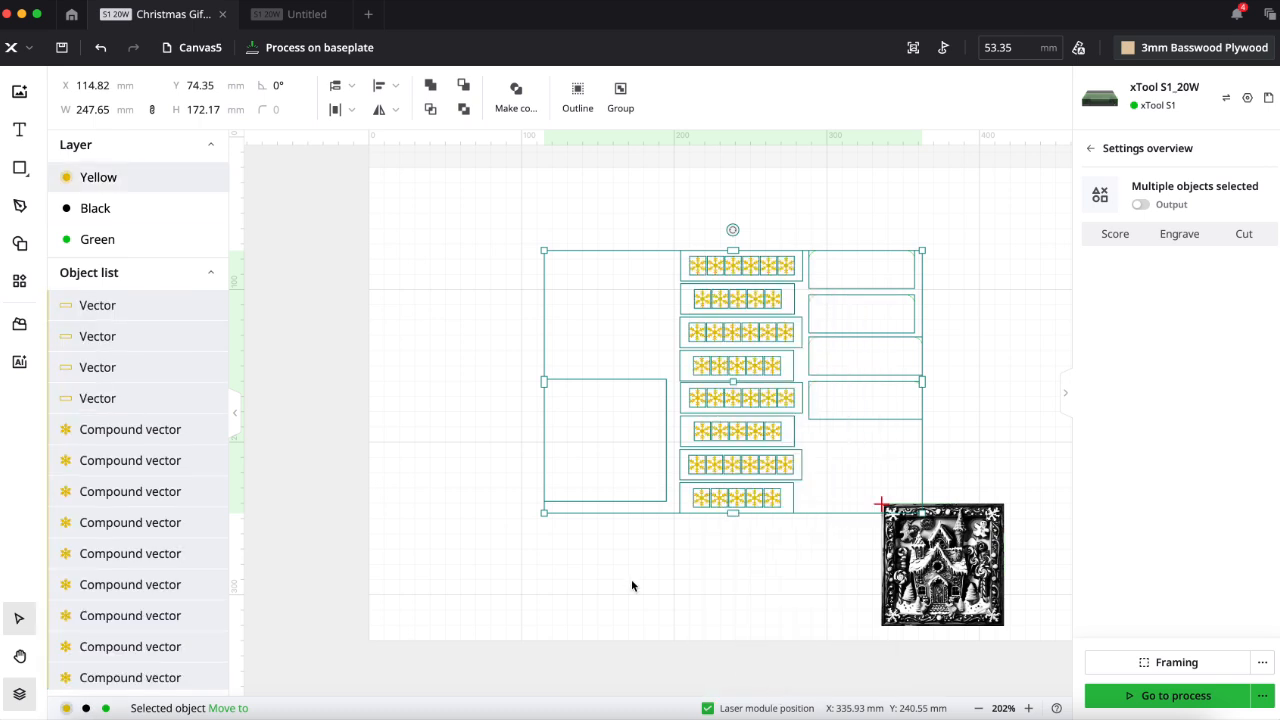
{"action": "left_click", "coordinate": [631, 585]}
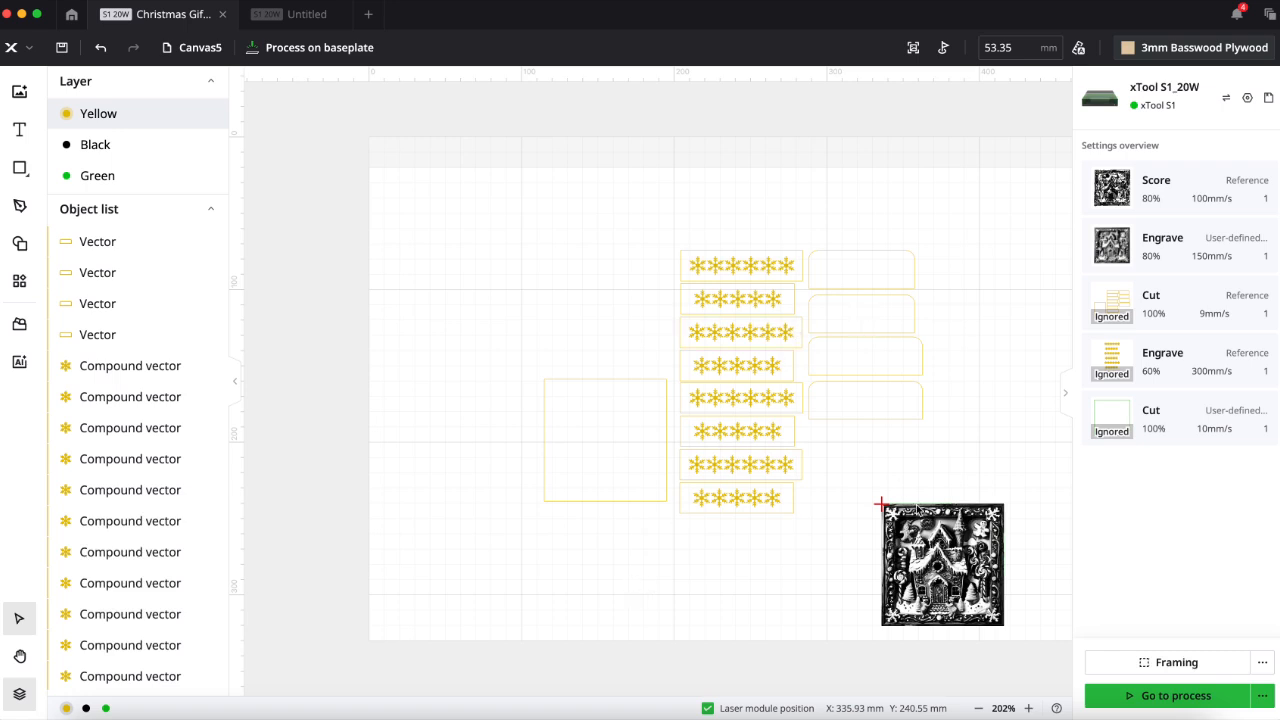
- Delete the Green layer containing the original gingerbread bitmap and its cutting square
{"action": "left_click", "coordinate": [157, 178]}
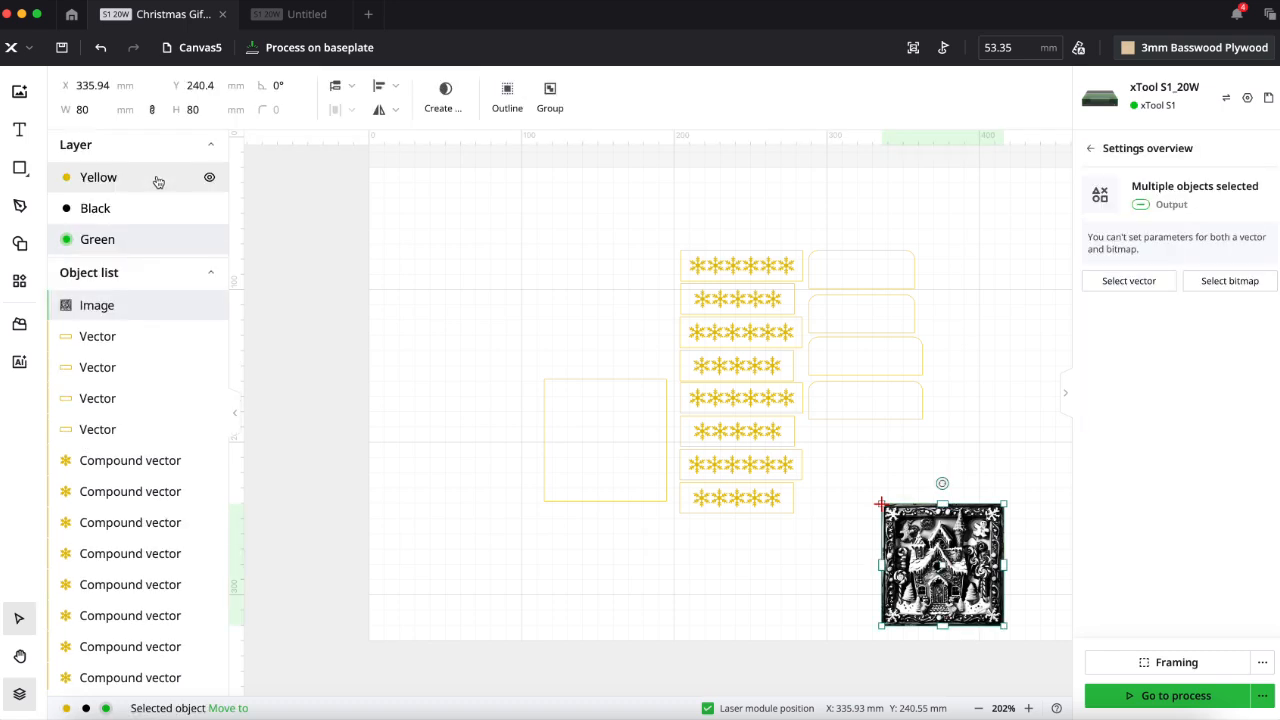
{"action": "right_click", "coordinate": [158, 240]}
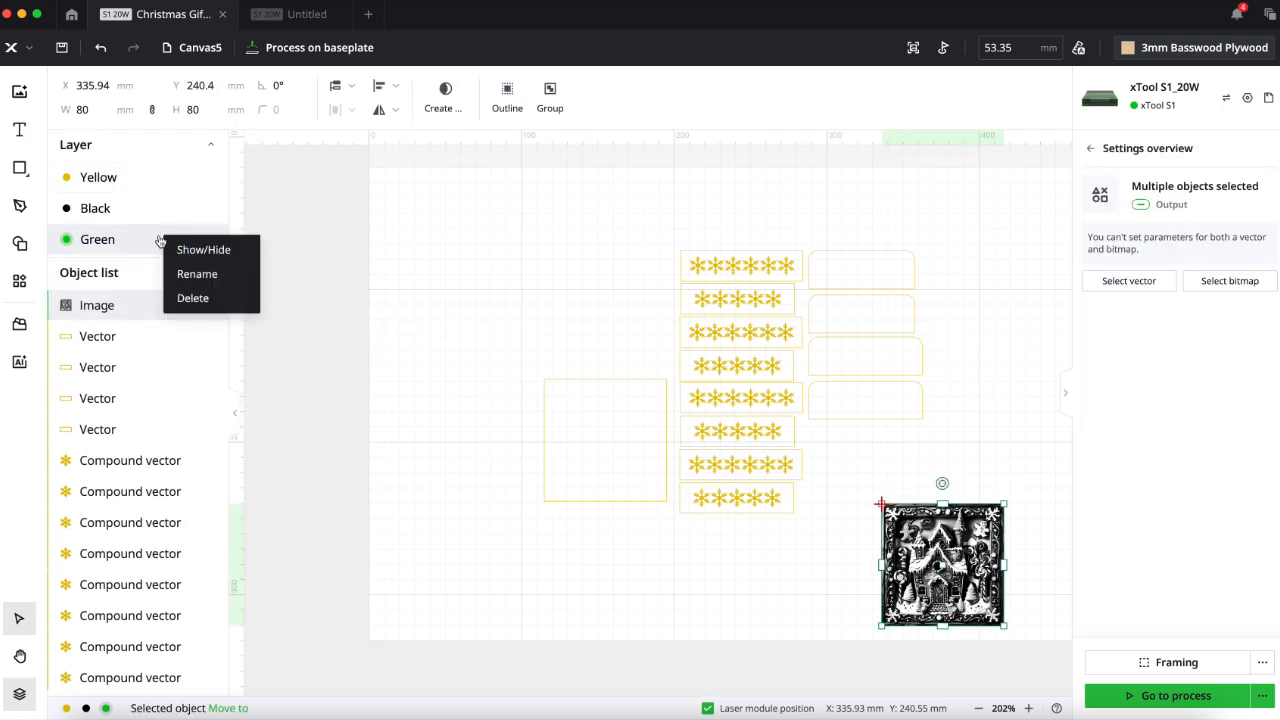
{"action": "left_click", "coordinate": [181, 300]}
{"action": "left_click", "coordinate": [773, 409]}
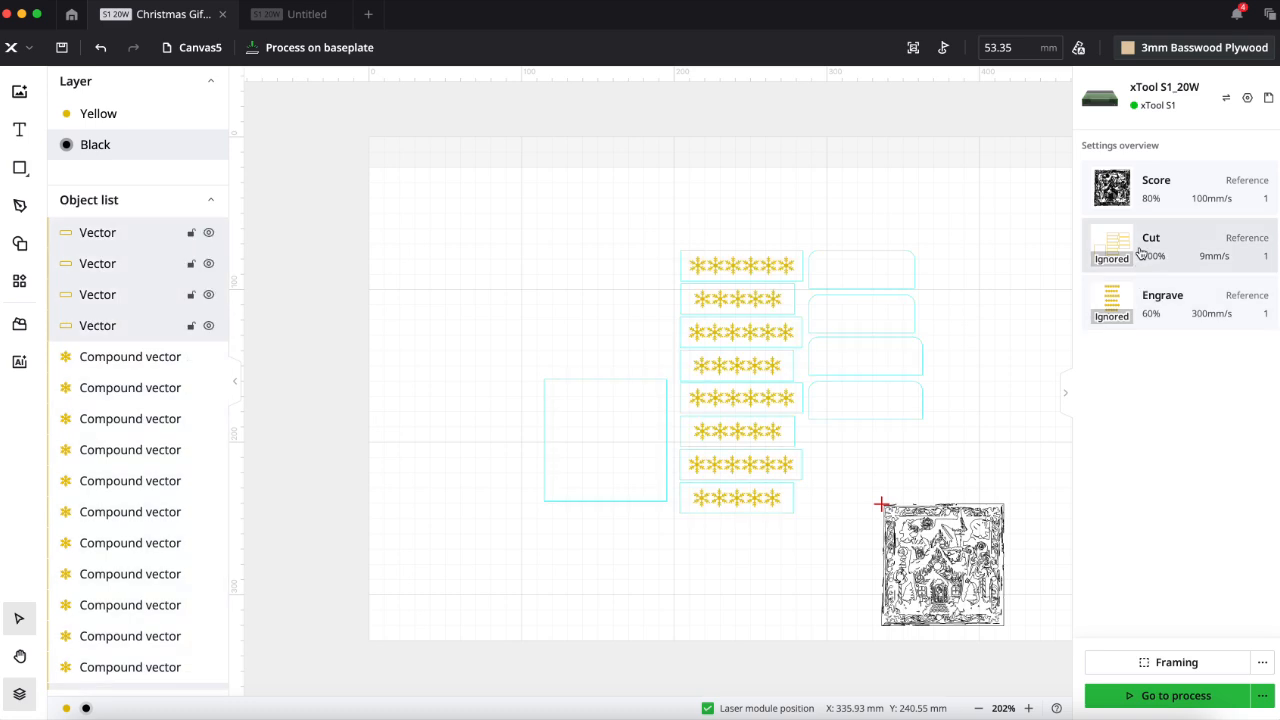
- Set the black traced gingerbread vectors to Engrave at 80% power and about 157 mm/s, and start processing the job
{"action": "left_click", "coordinate": [1165, 191]}
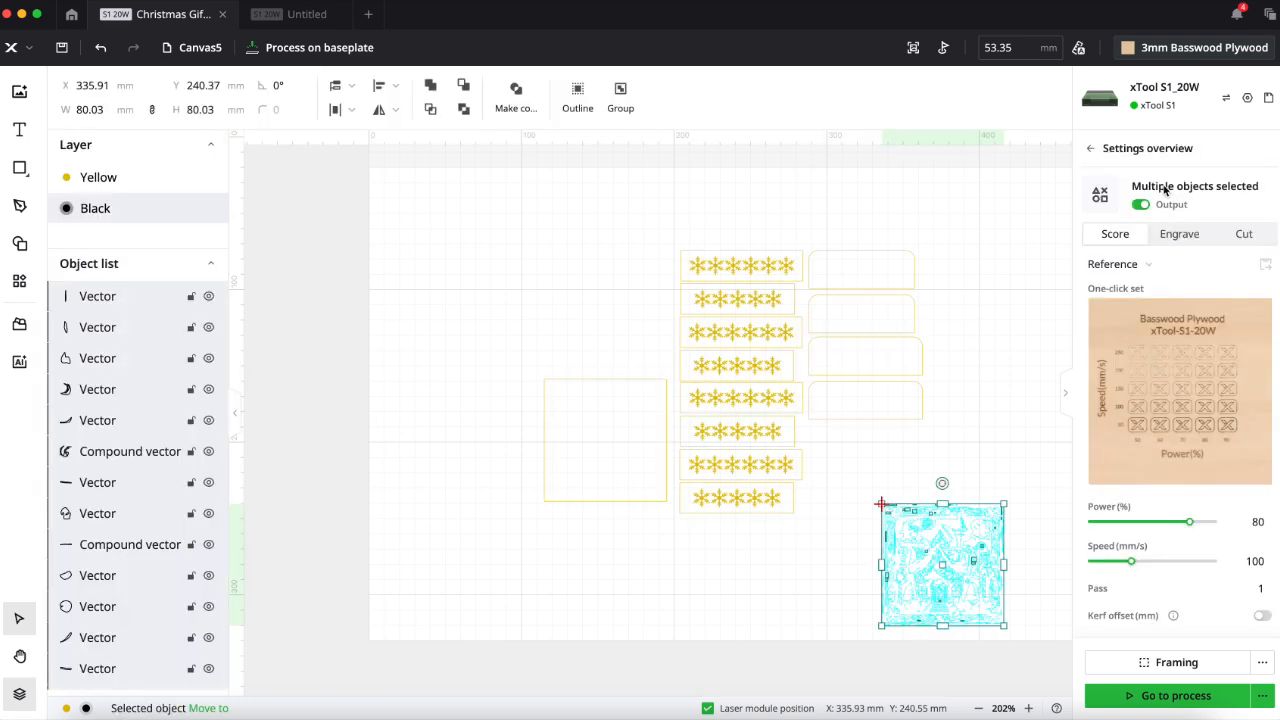
{"action": "left_click", "coordinate": [1191, 243]}
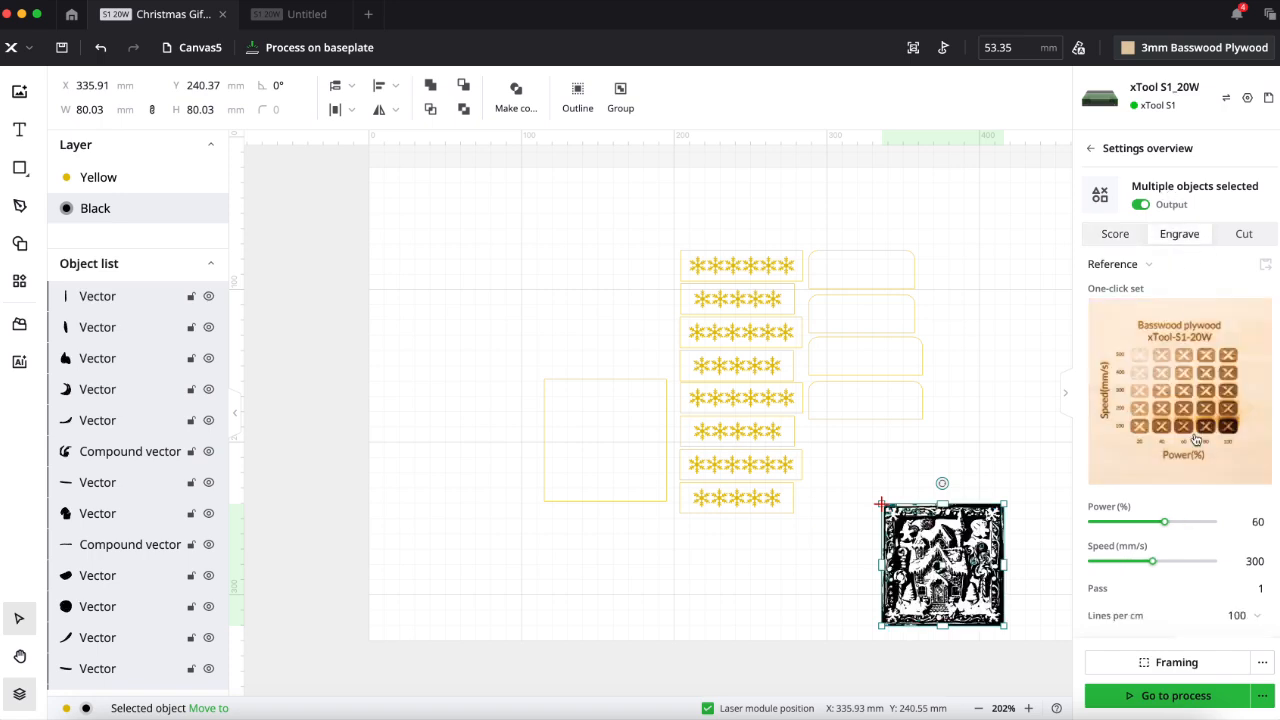
{"action": "mouse_move", "coordinate": [1165, 528]}
{"action": "left_click_drag", "start_coordinate": [1165, 528], "coordinate": [1125, 567]}
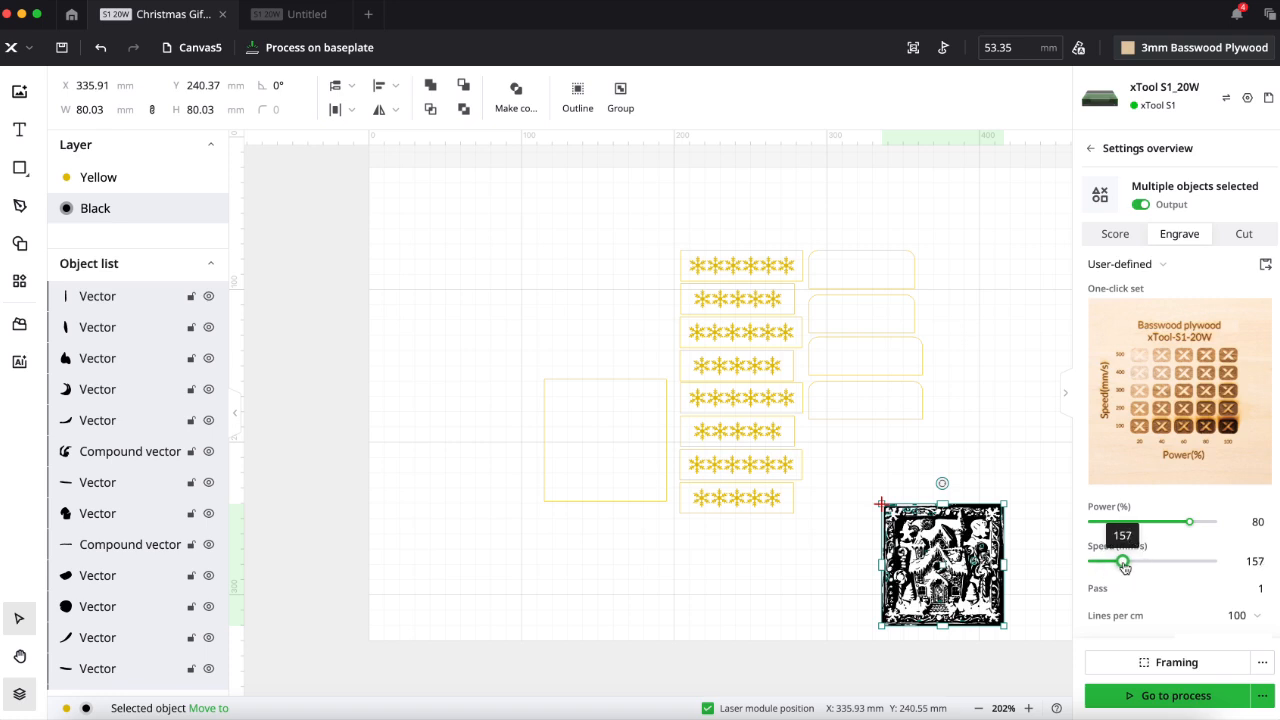
{"action": "left_click", "coordinate": [1166, 698]}
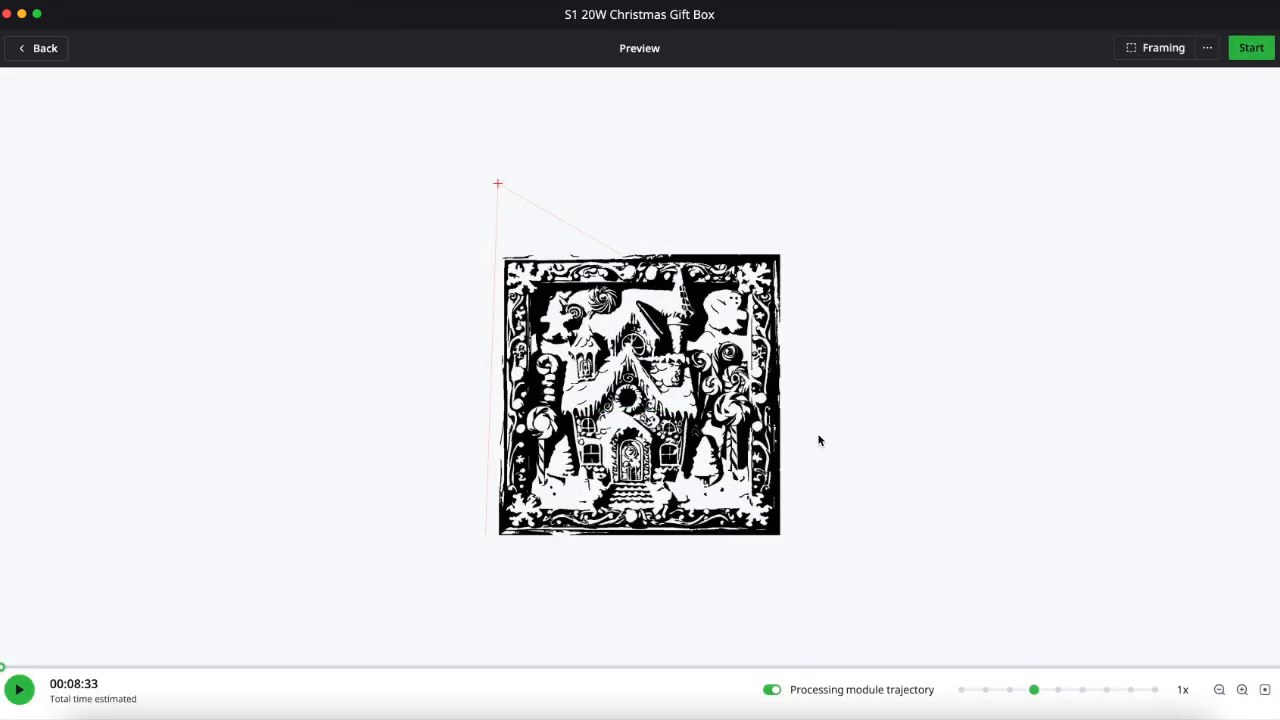
{"action": "left_click", "coordinate": [1252, 52]}
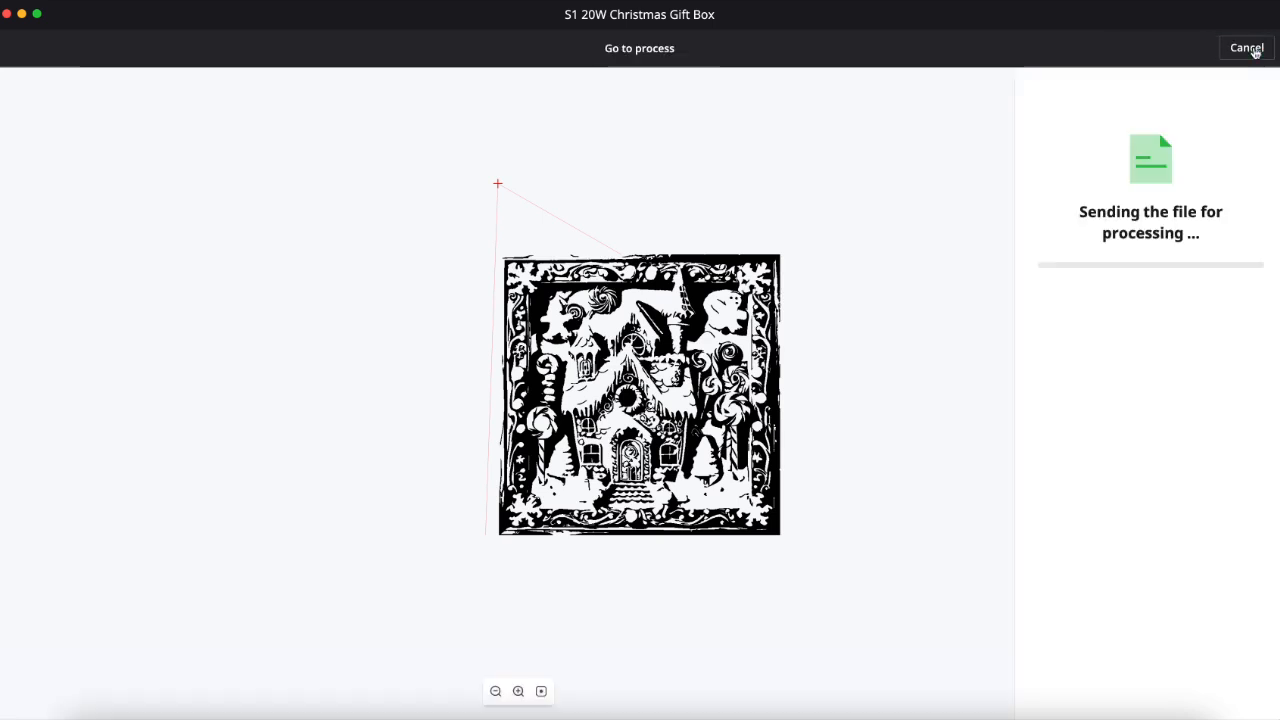